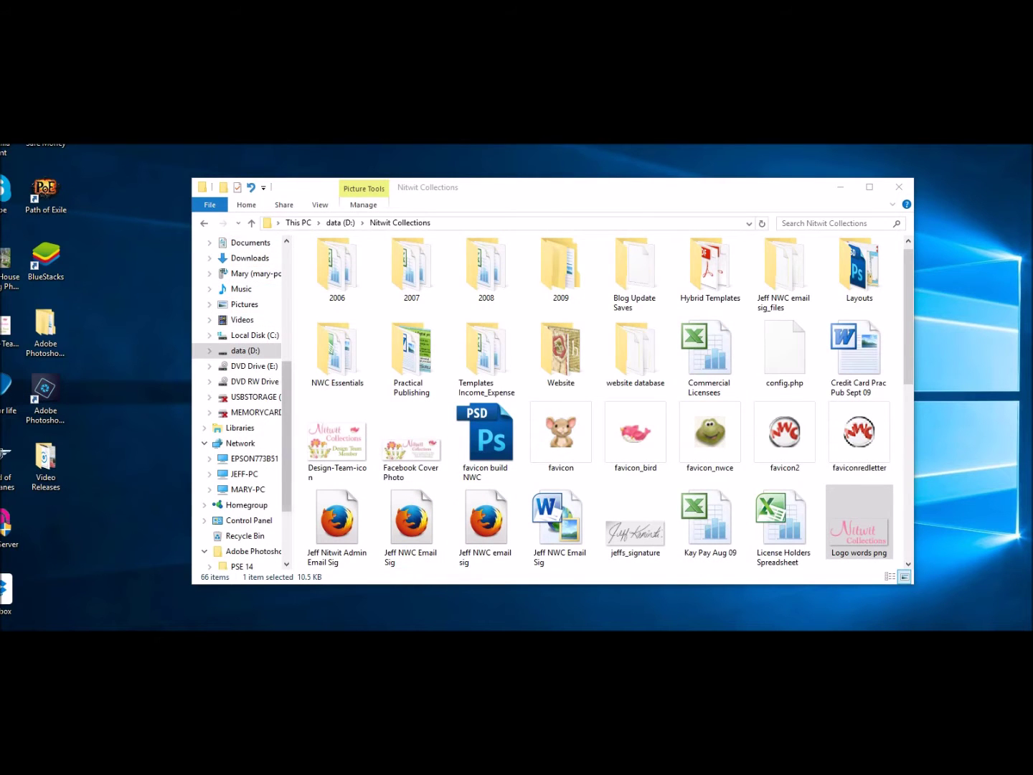
Step: Close the old window and open a fresh File Explorer window showing the 161 items on data (D:)
left_click(899, 186)
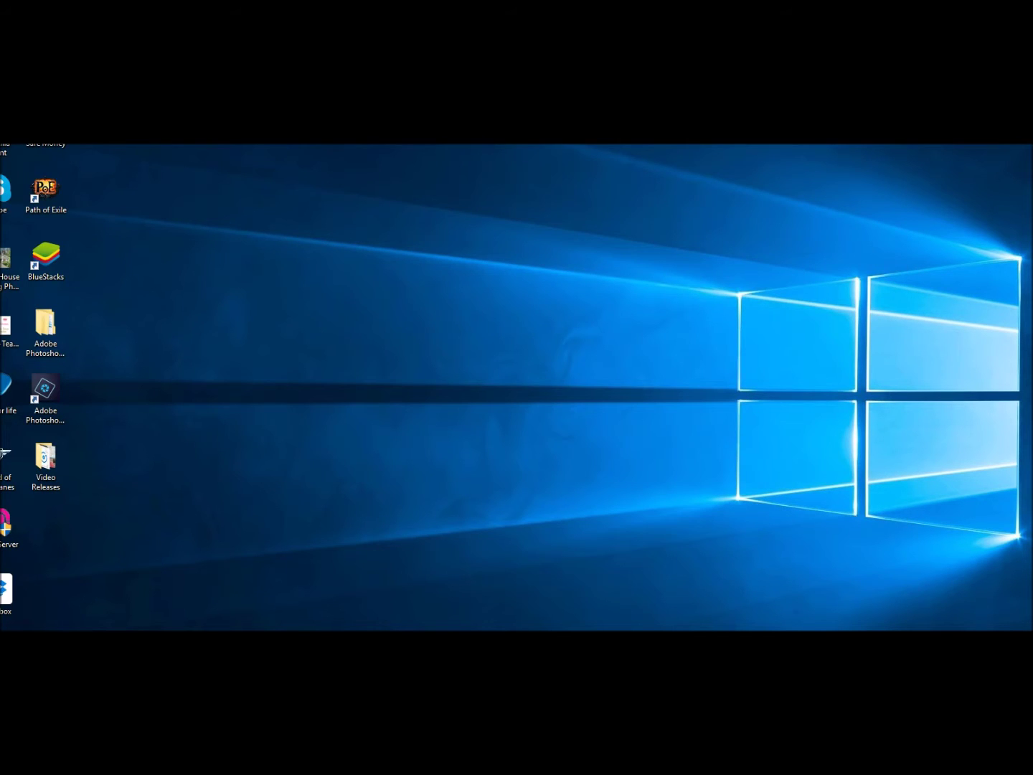
key("super+e")
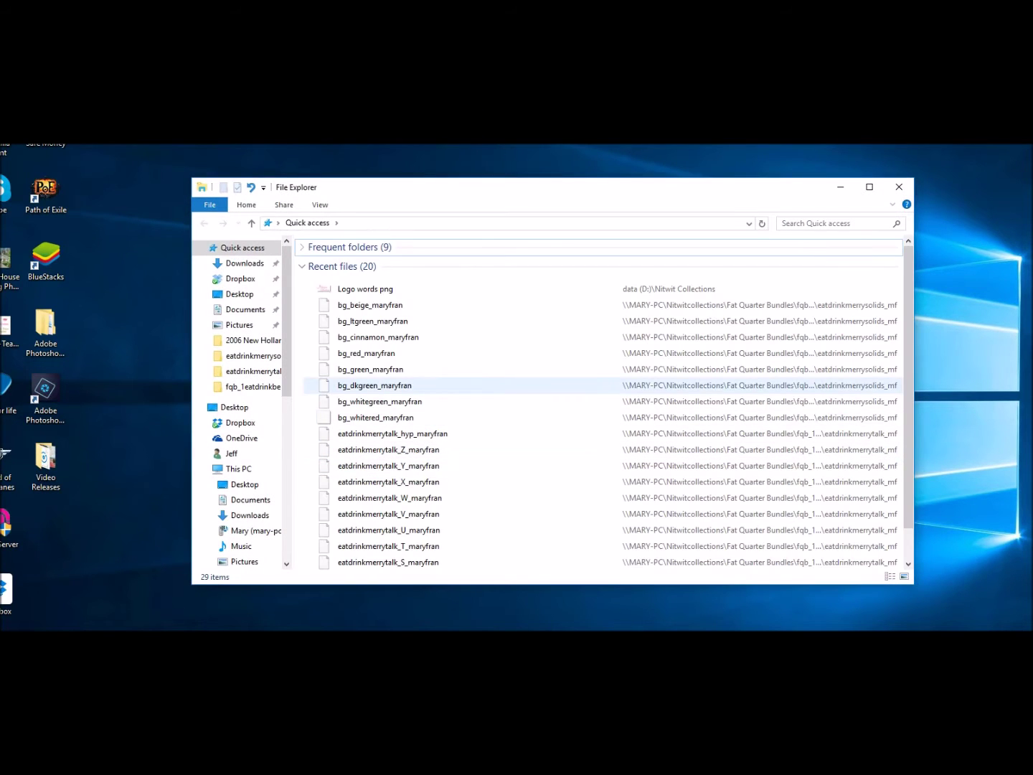
scroll(240, 402, "down", 4)
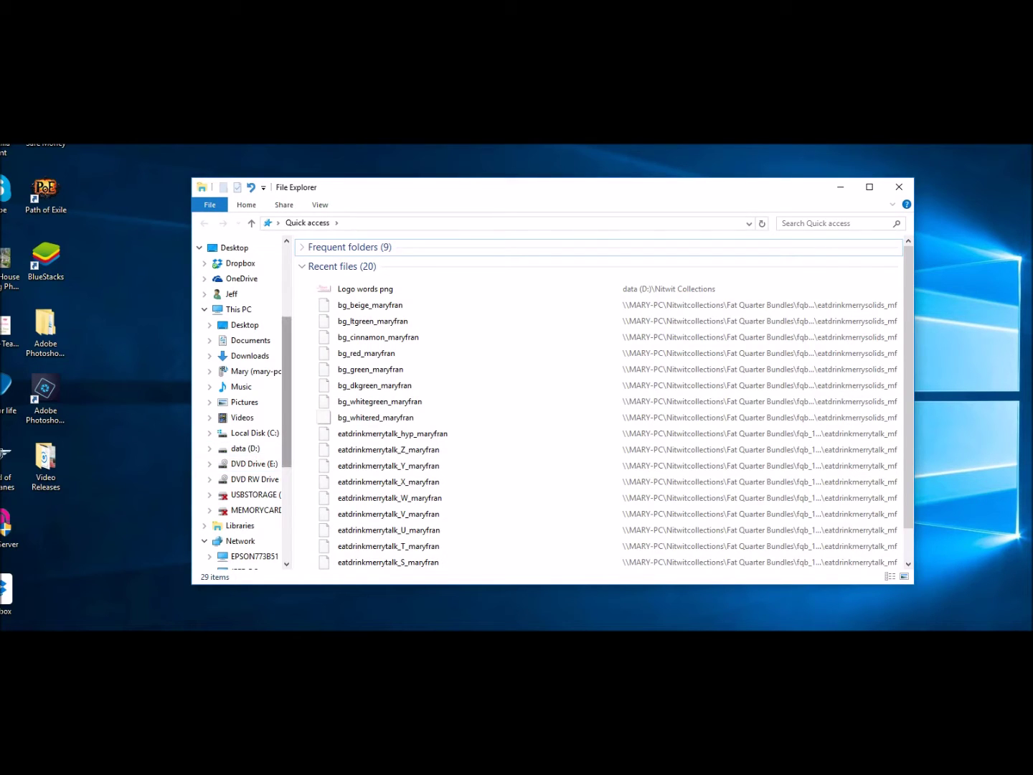
scroll(240, 502, "down", 2)
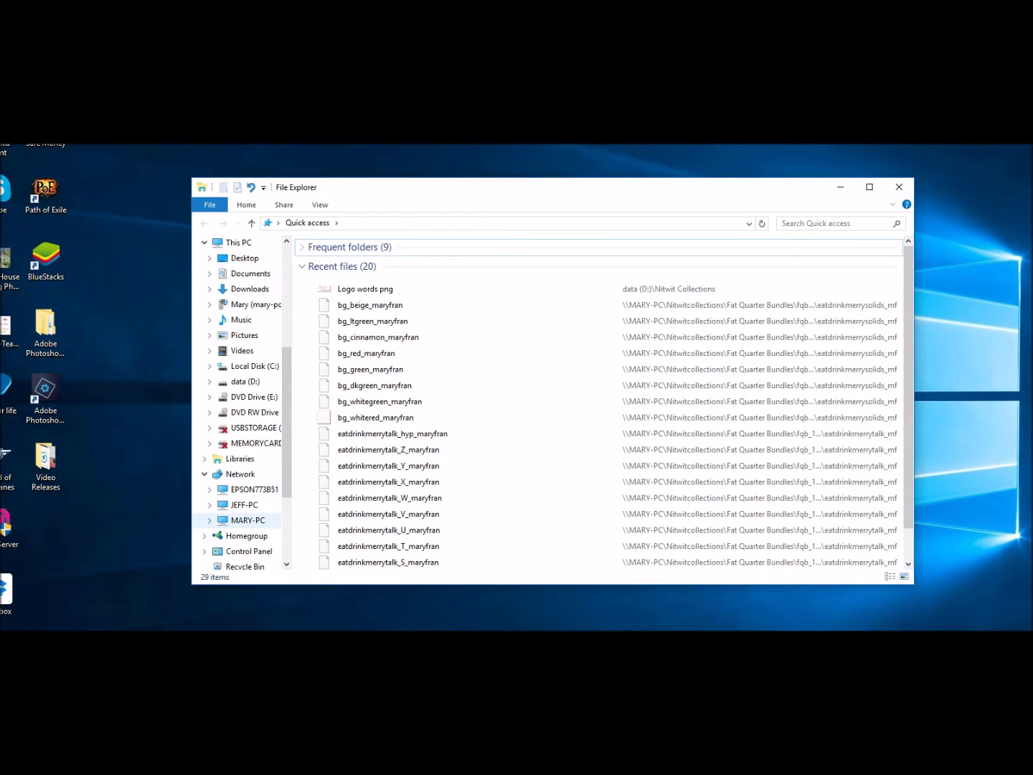
left_click(247, 520)
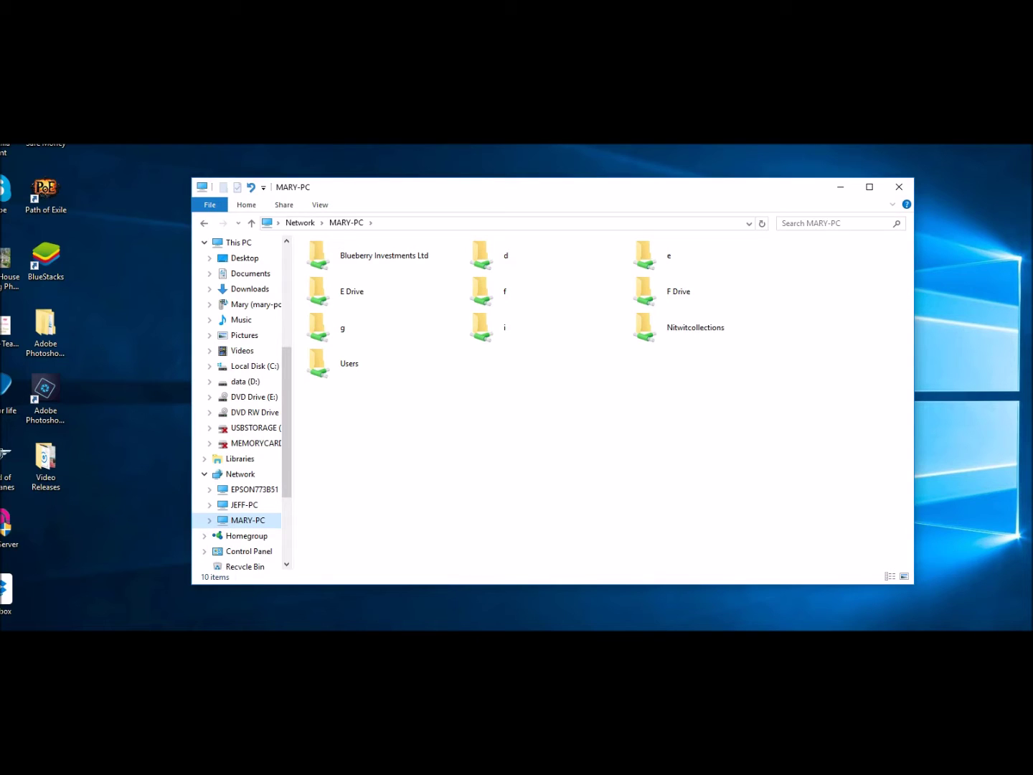
left_click(243, 381)
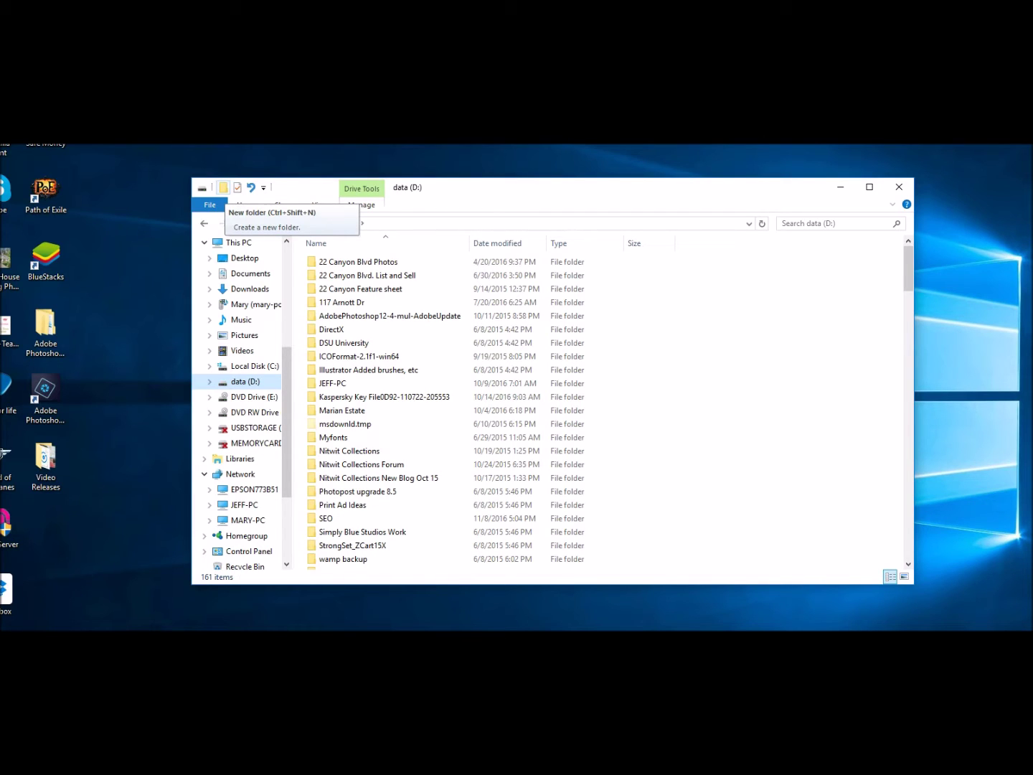
Step: Create a folder named 'Nitwit Collection' on data (D:), check it is empty, and return to D:
left_click(223, 187)
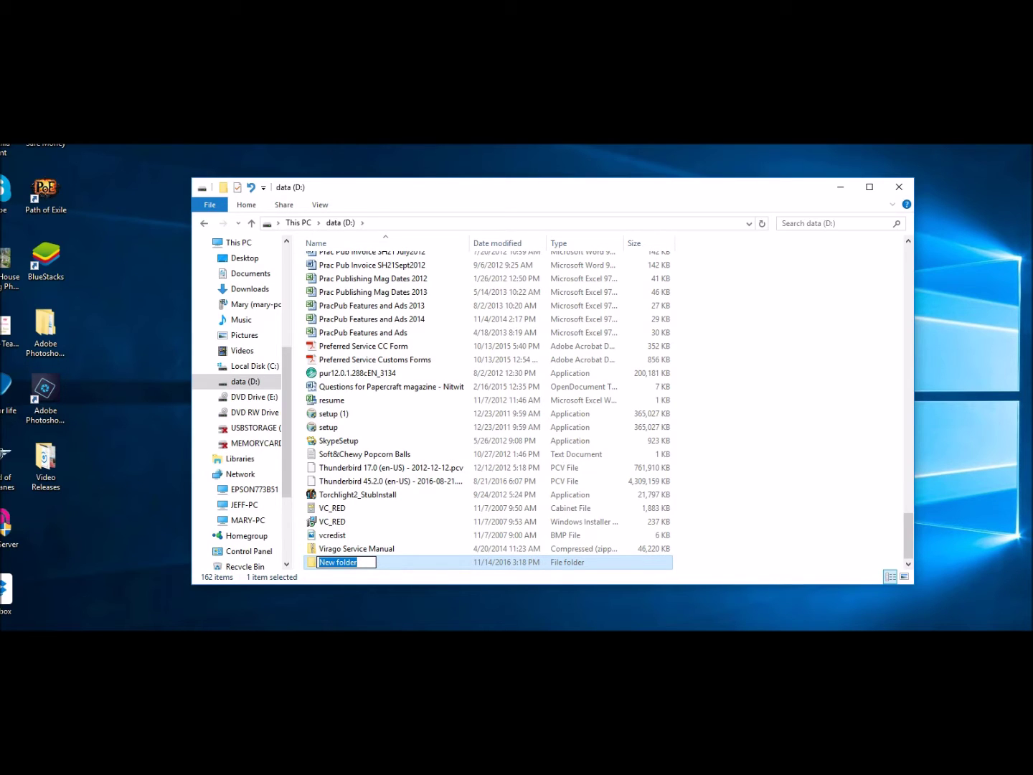
type("Nitwit Collection")
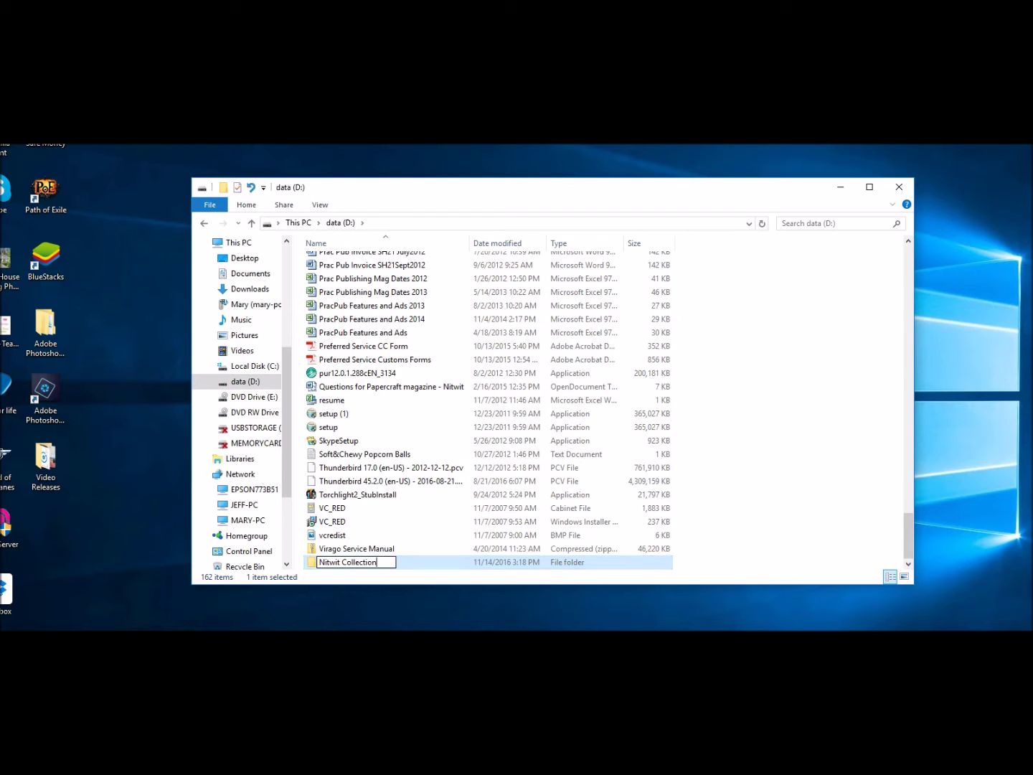
key("Return")
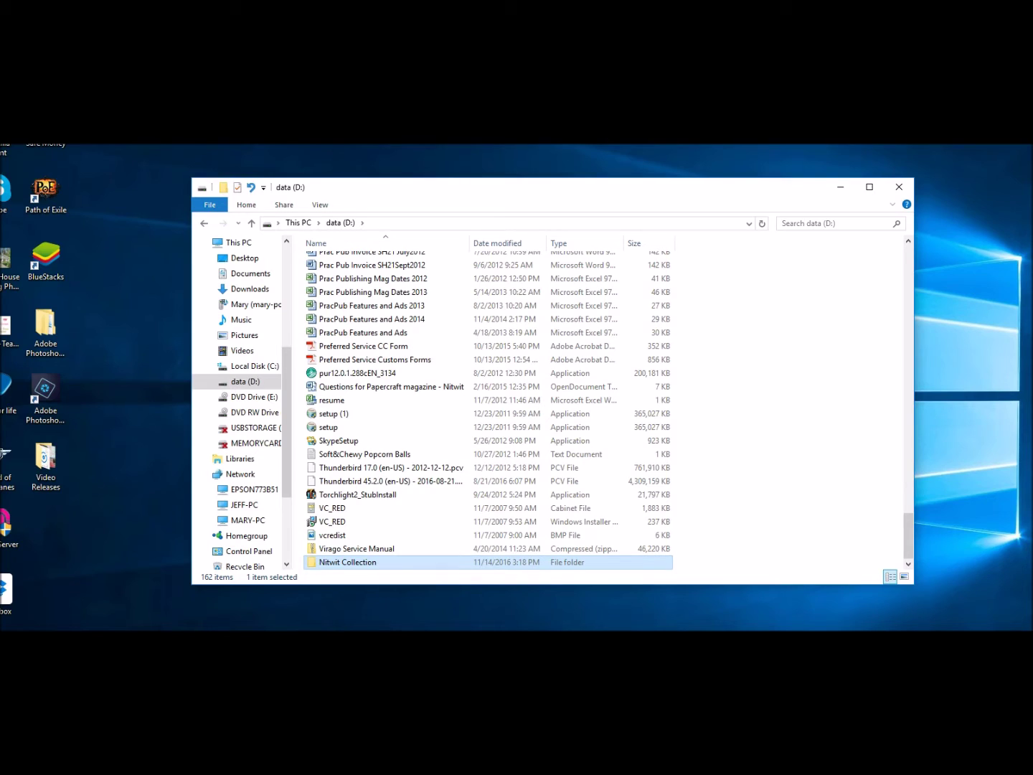
key("Return")
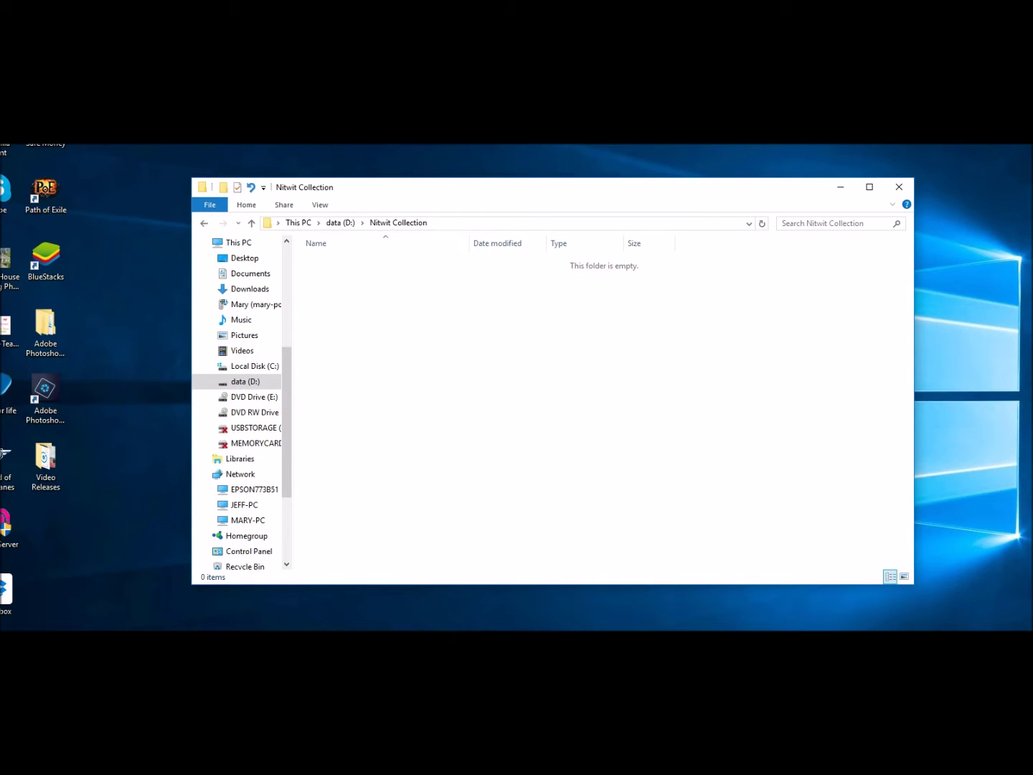
key("alt+Up")
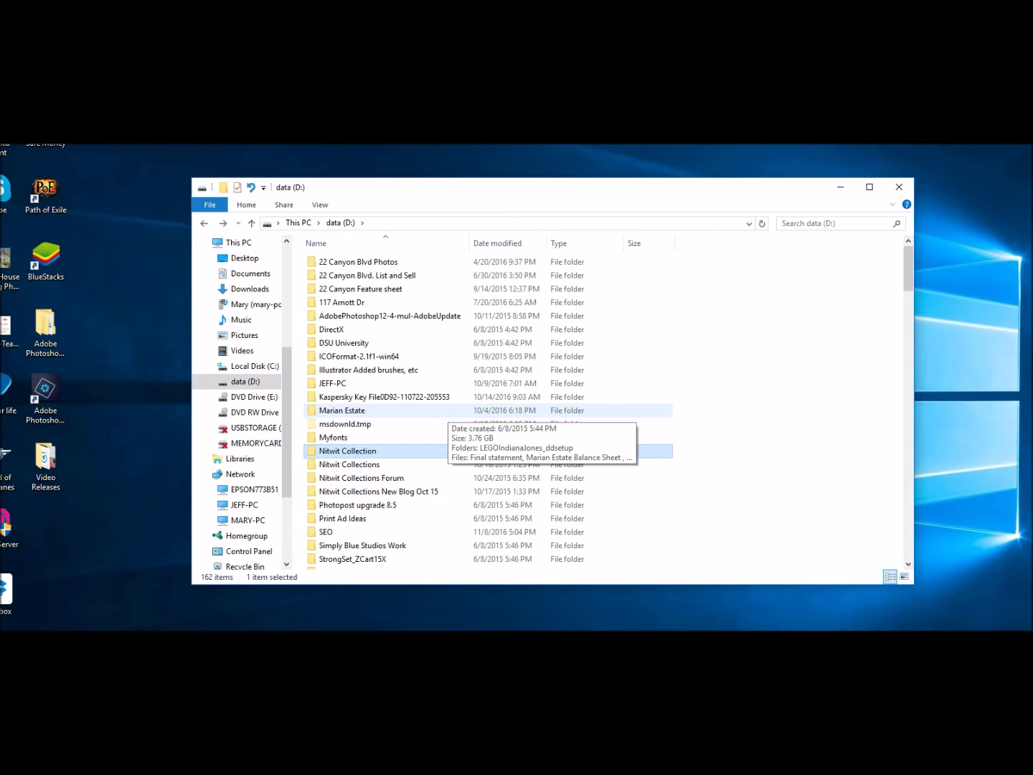
scroll(431, 430, "down", 8)
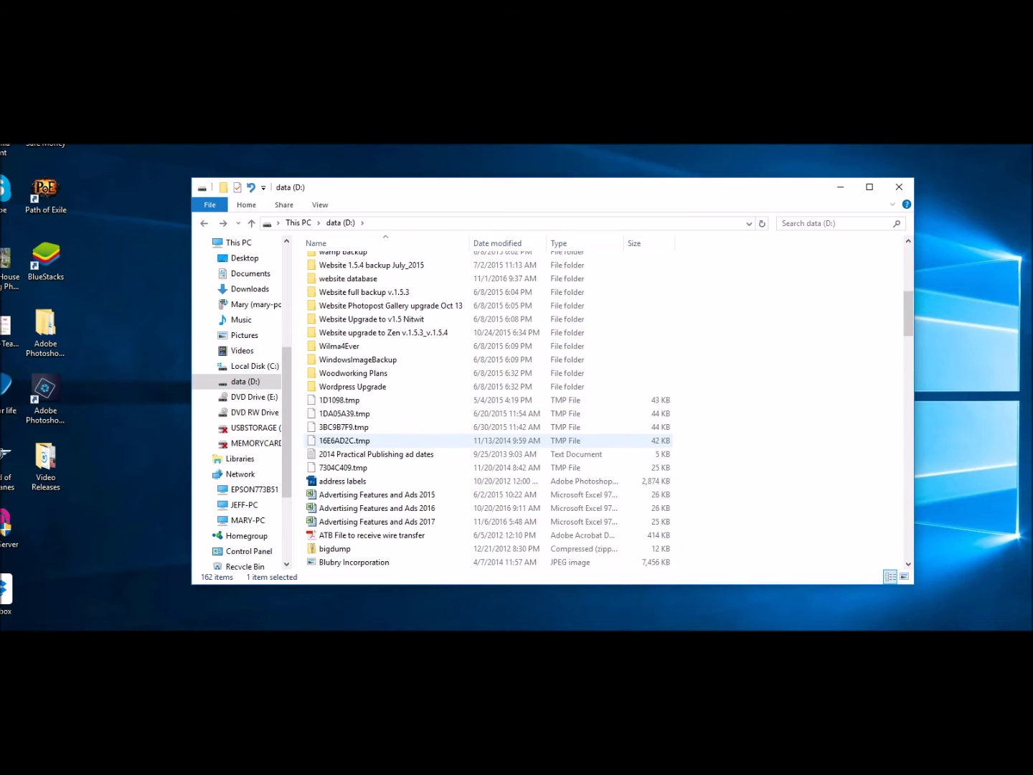
scroll(359, 441, "down", 1)
scroll(358, 440, "down", 1)
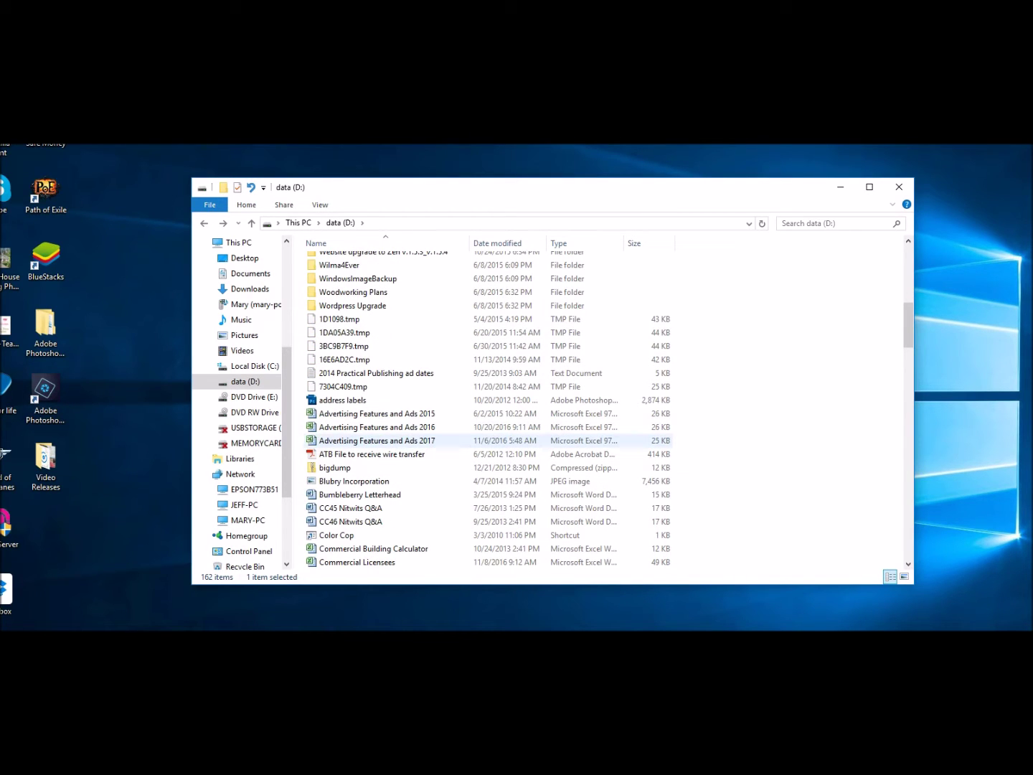
scroll(420, 441, "up", 7)
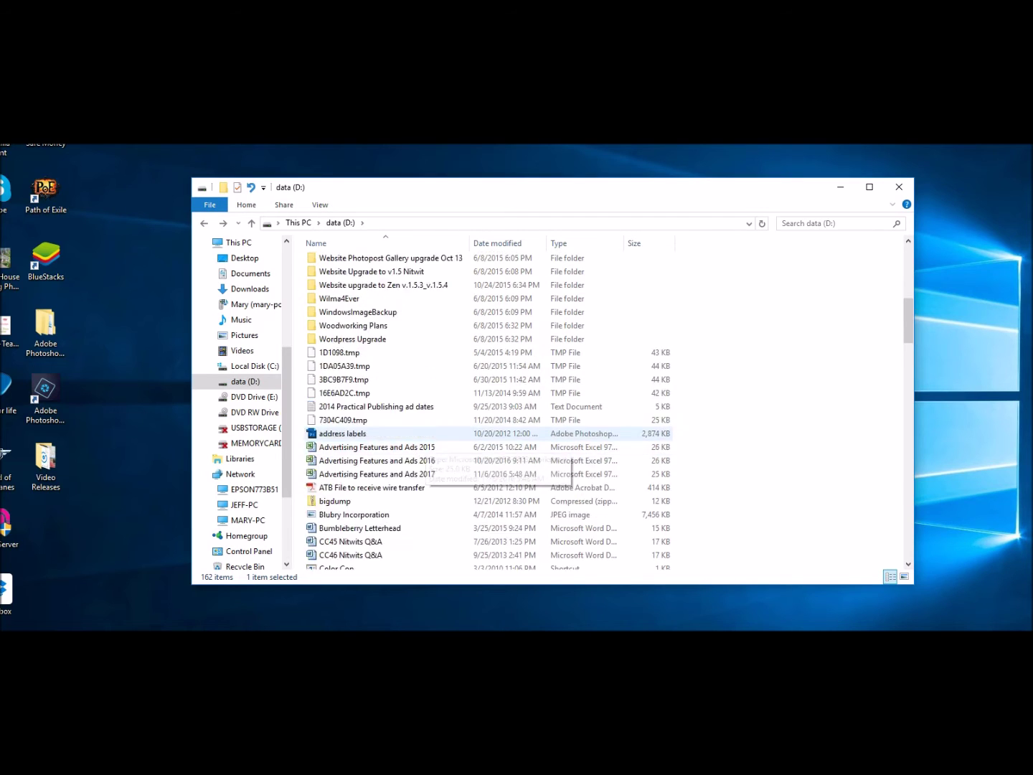
key("n")
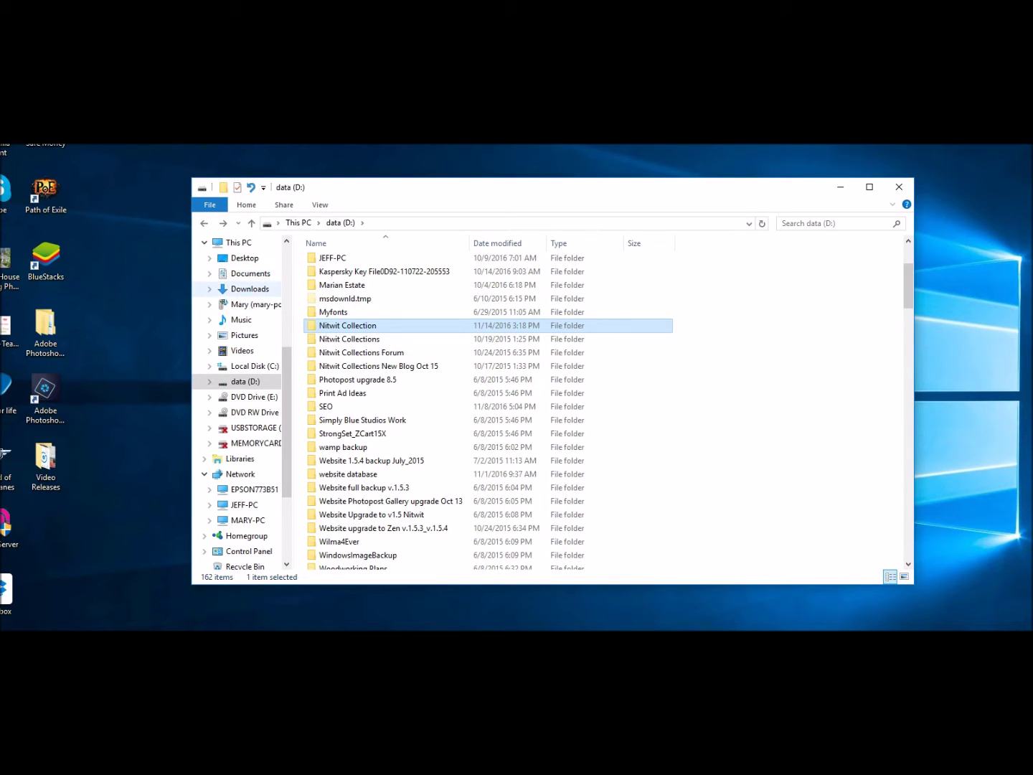
Step: Show the Downloads folder with its 27 installer files, then start a second File Explorer window
left_click(250, 288)
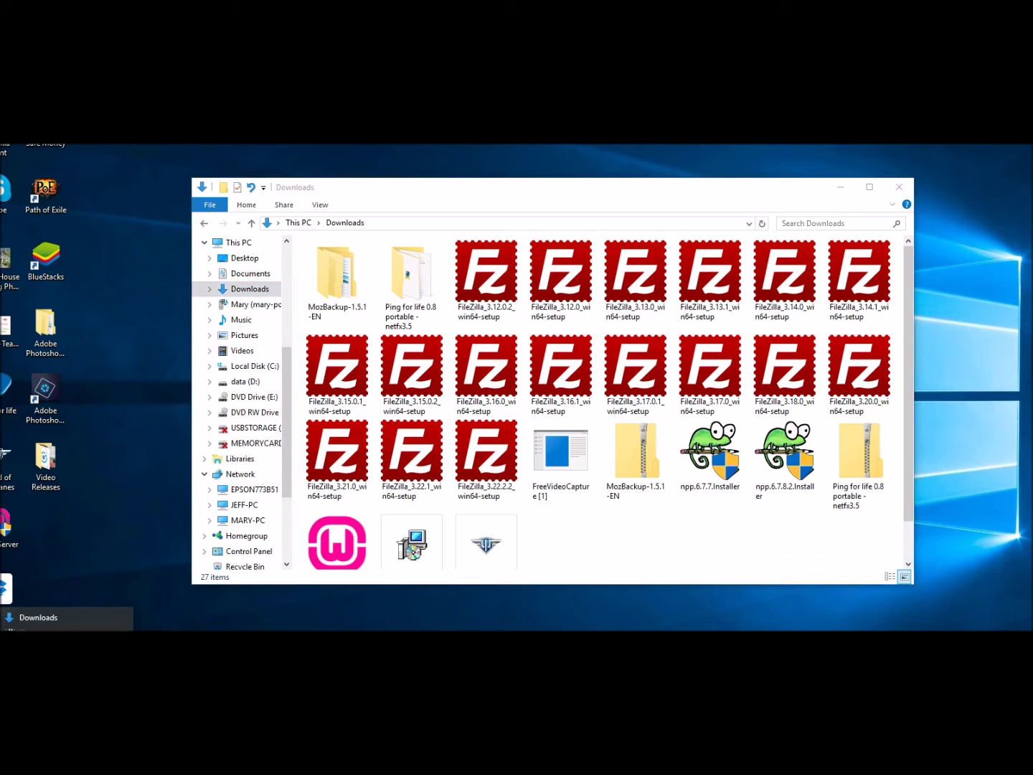
key("super+e")
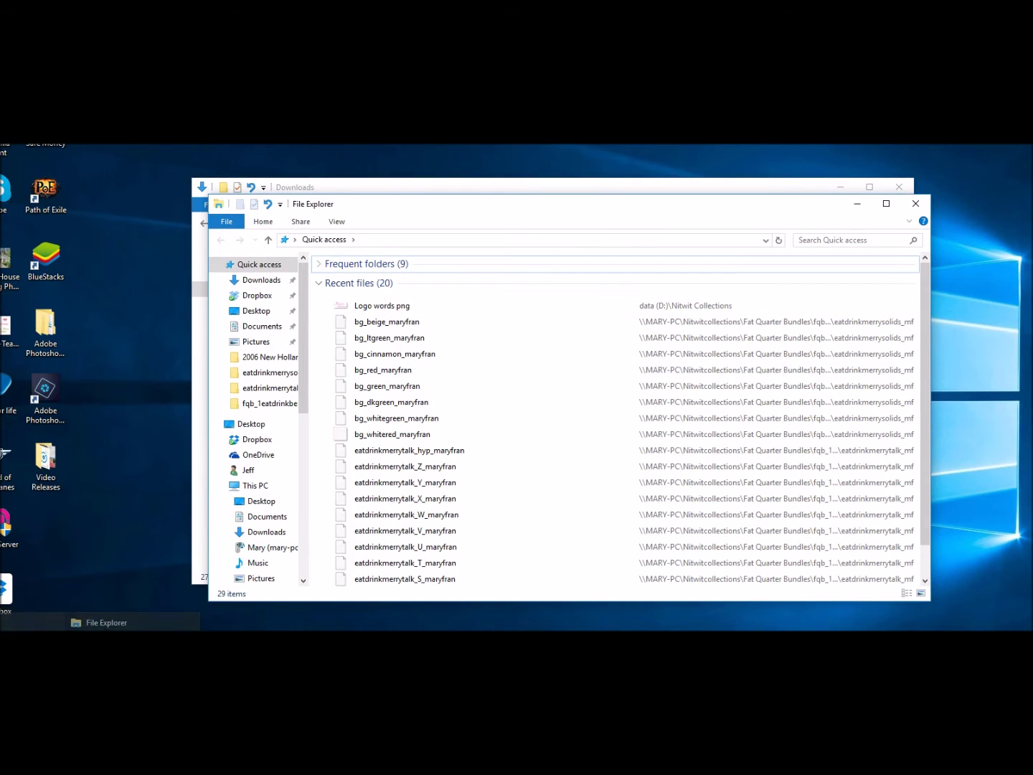
Step: Move the second window aside, show the empty Nitwit Collection folder in it, and return to Downloads
left_click_drag(502, 204, 675, 234)
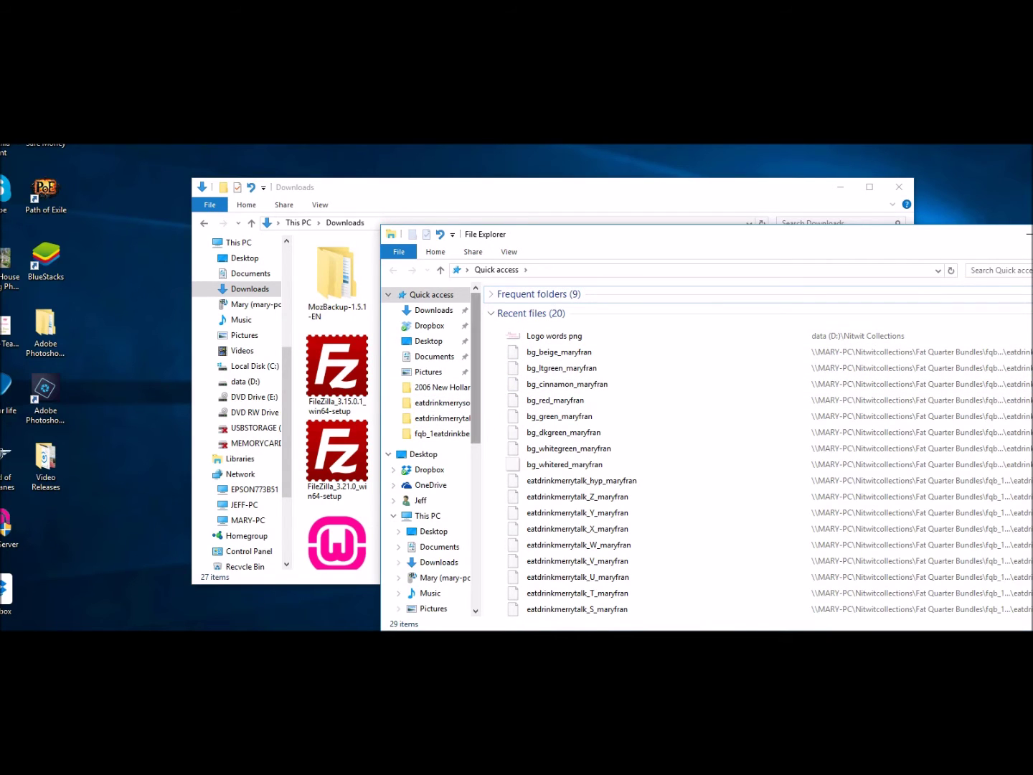
scroll(434, 406, "down", 3)
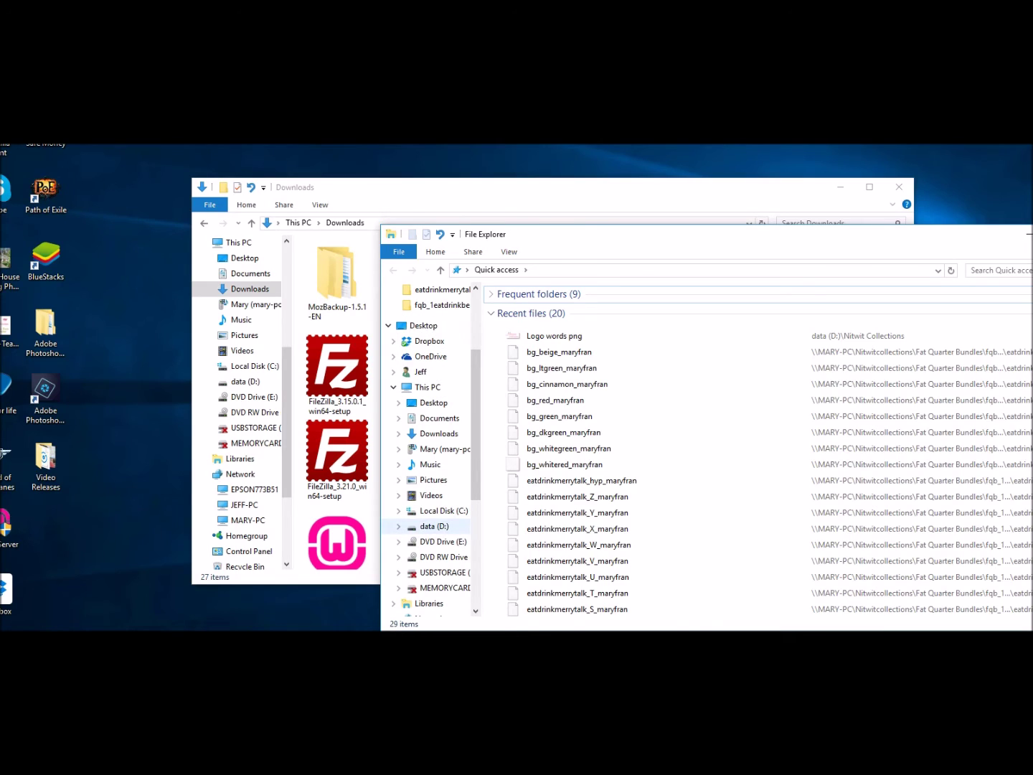
left_click(434, 526)
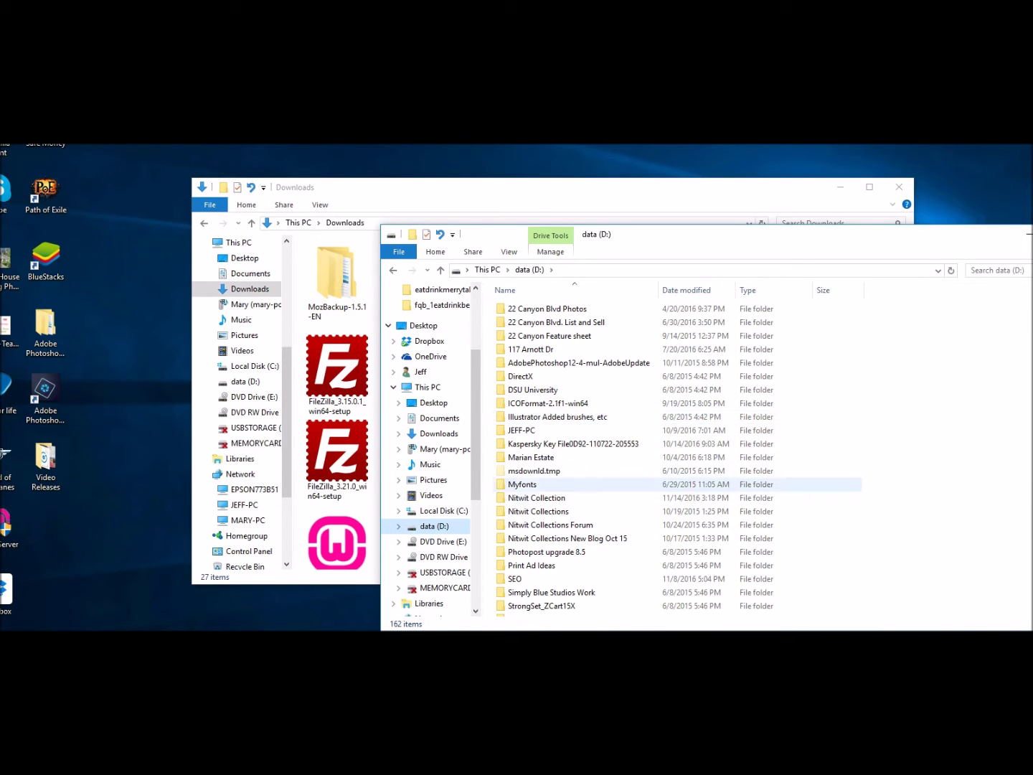
double_click(538, 497)
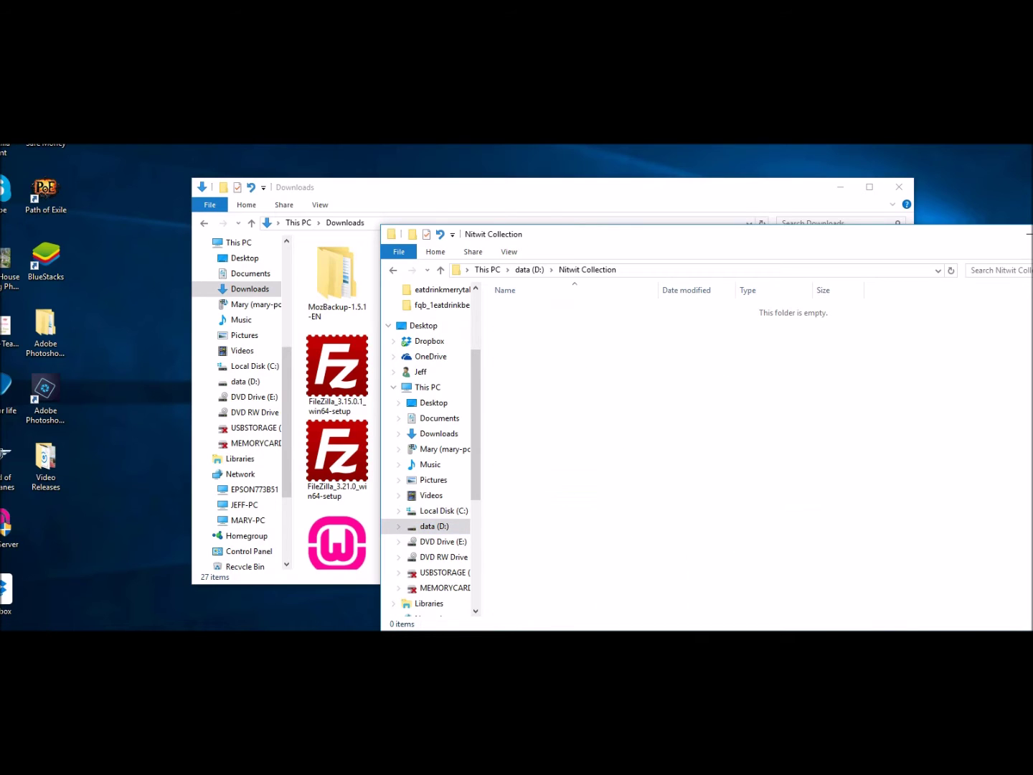
key("alt+Tab")
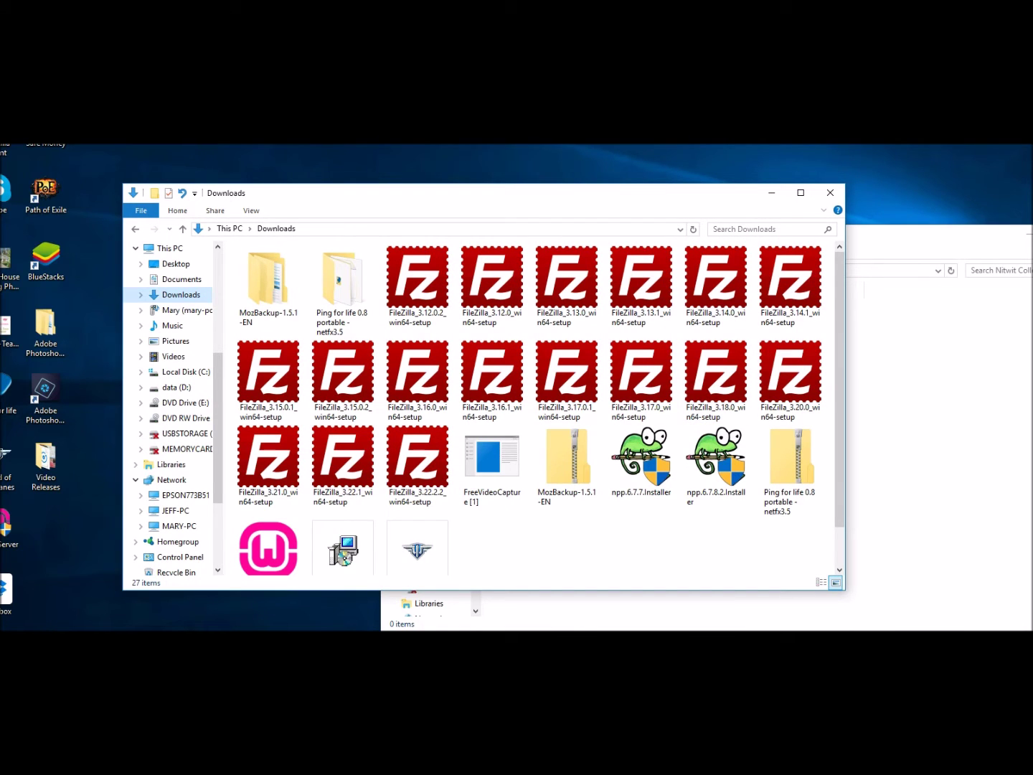
Step: Copy the Ping for life 0.8 portable zip from Downloads into Nitwit Collection, then close that folder's window
scroll(542, 408, "down", 1)
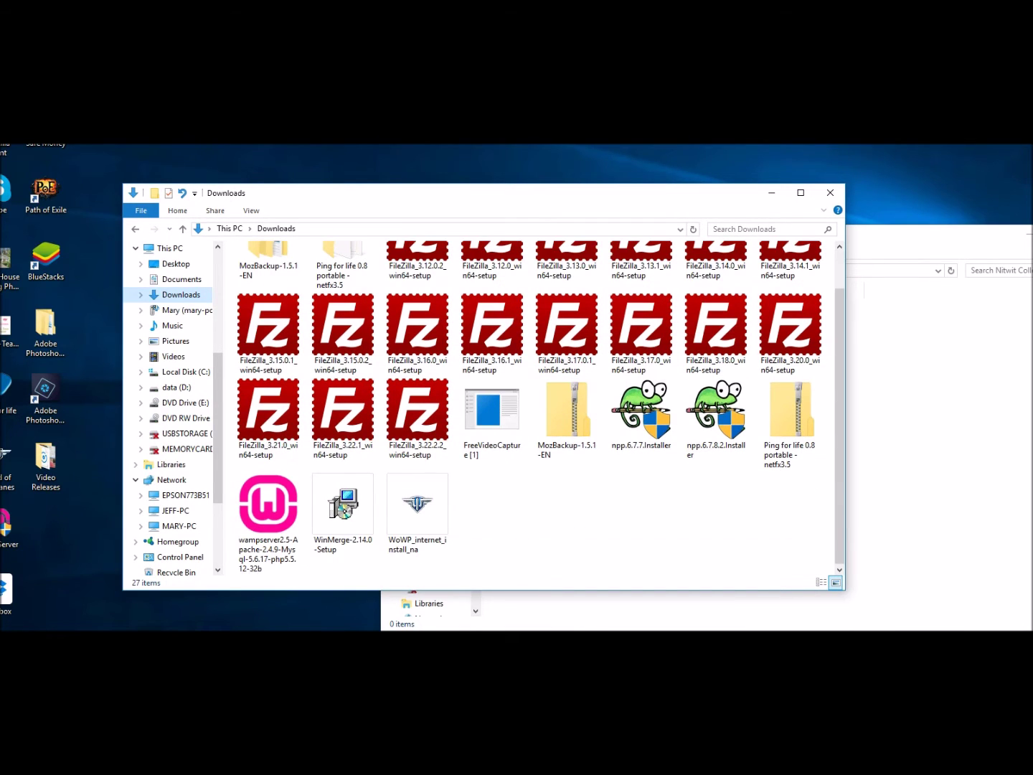
left_click(343, 511)
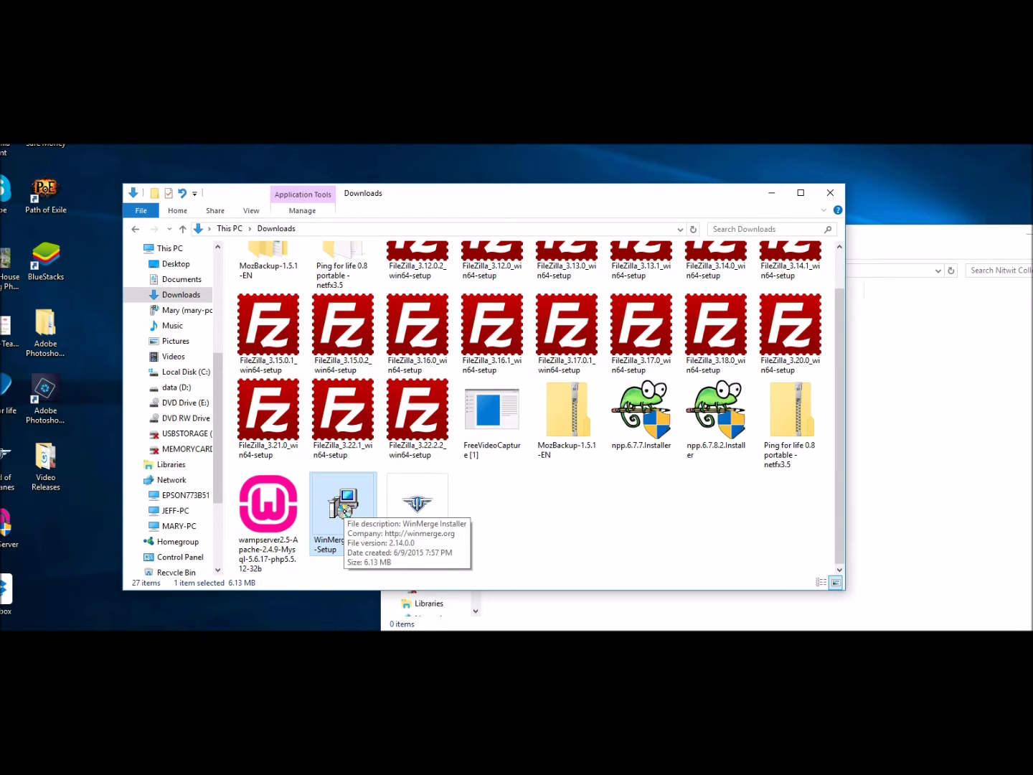
left_click(789, 412)
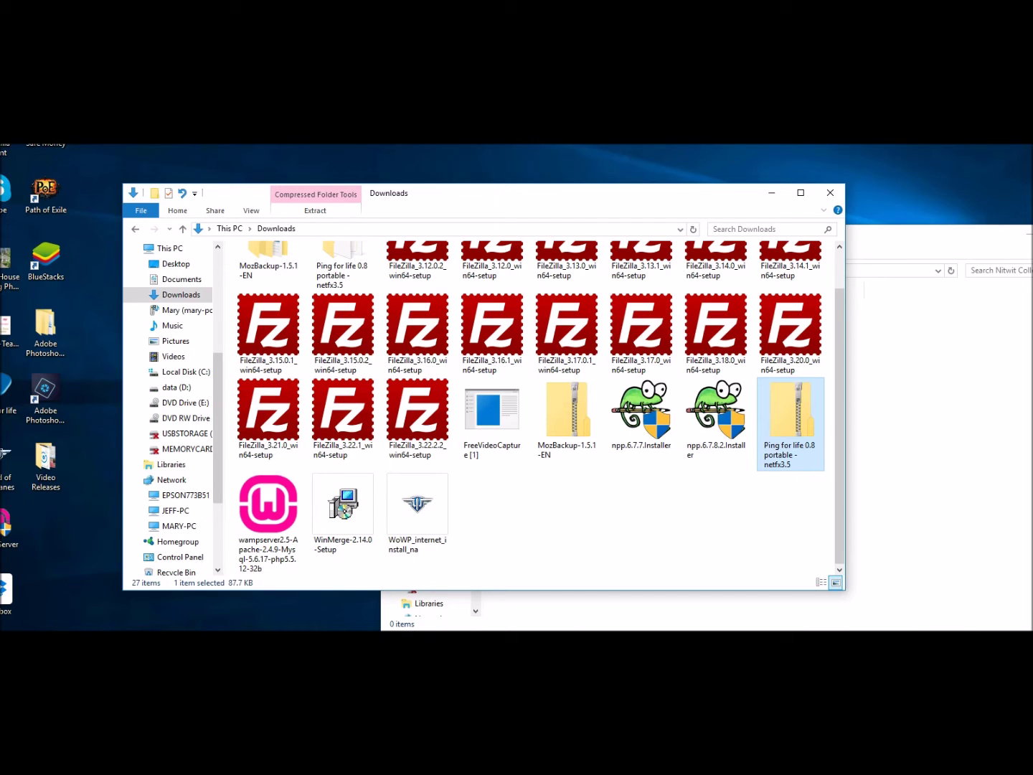
left_click_drag(789, 424, 875, 419)
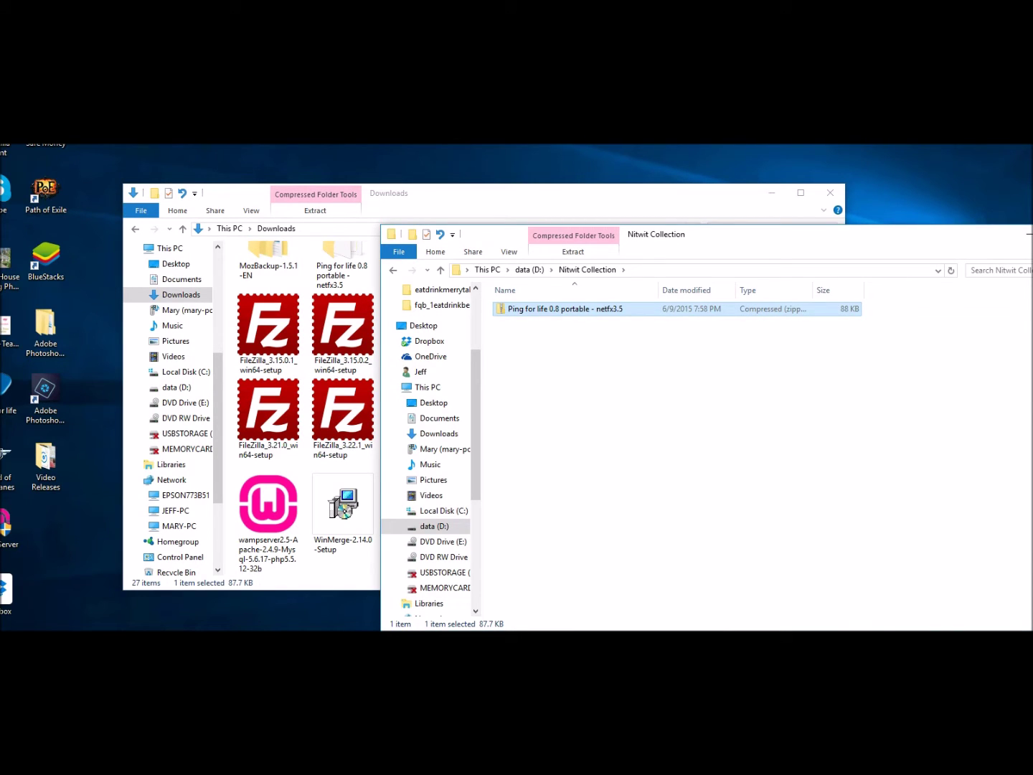
left_click(381, 211)
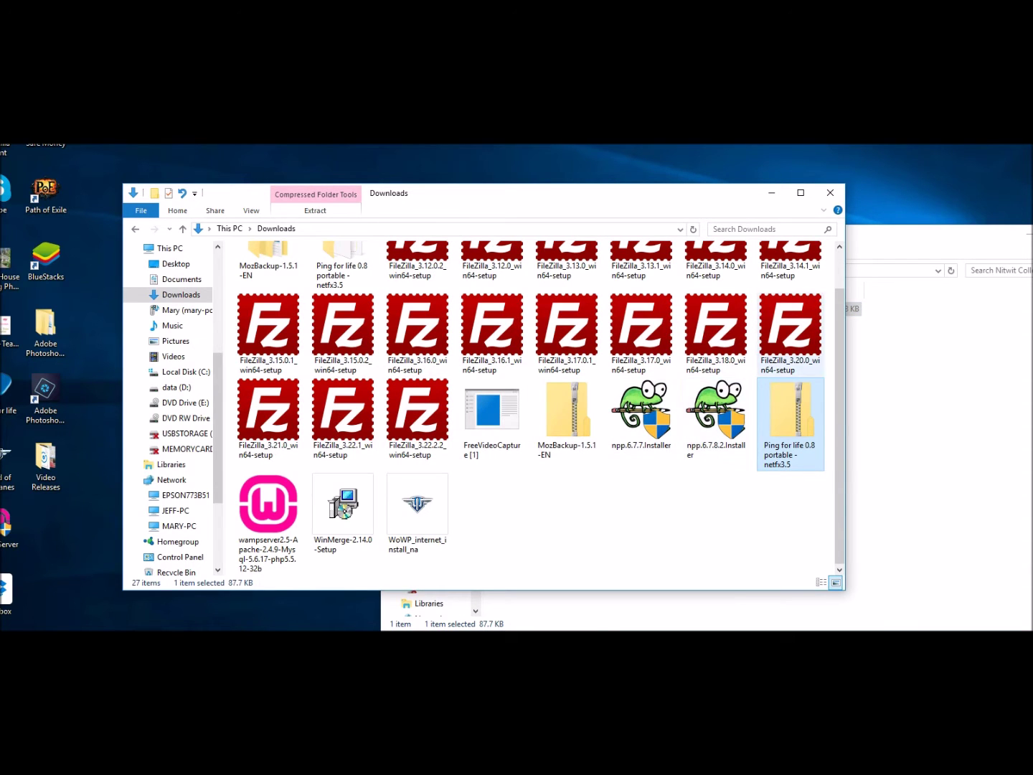
key("alt+Tab")
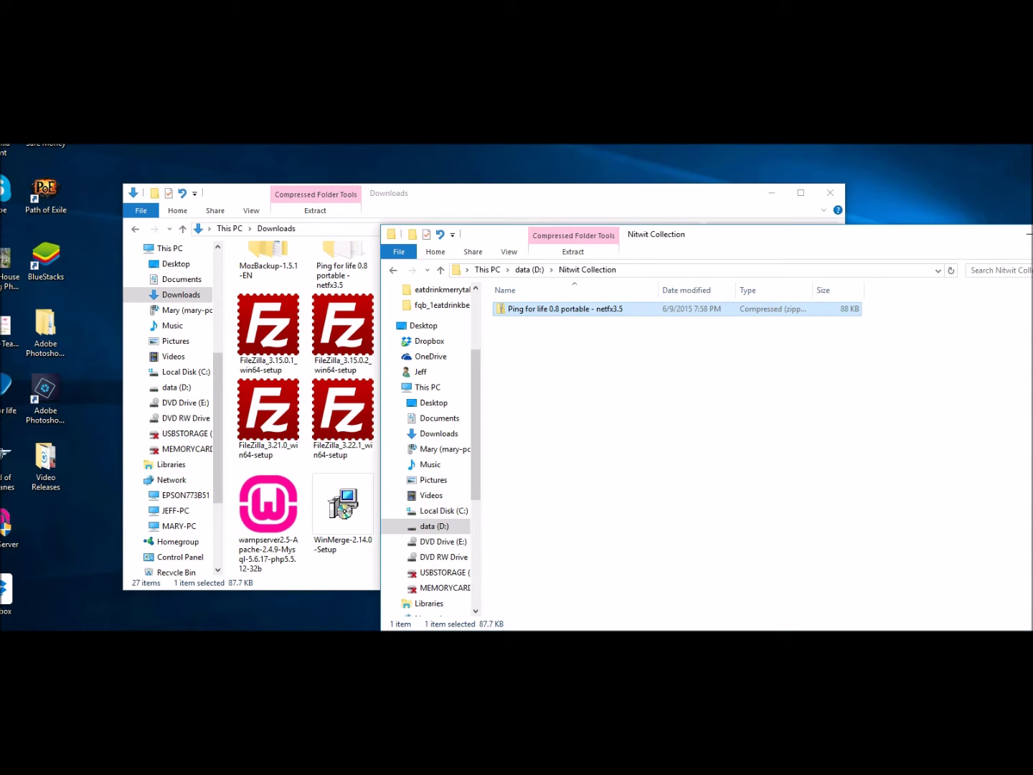
key("alt+F4")
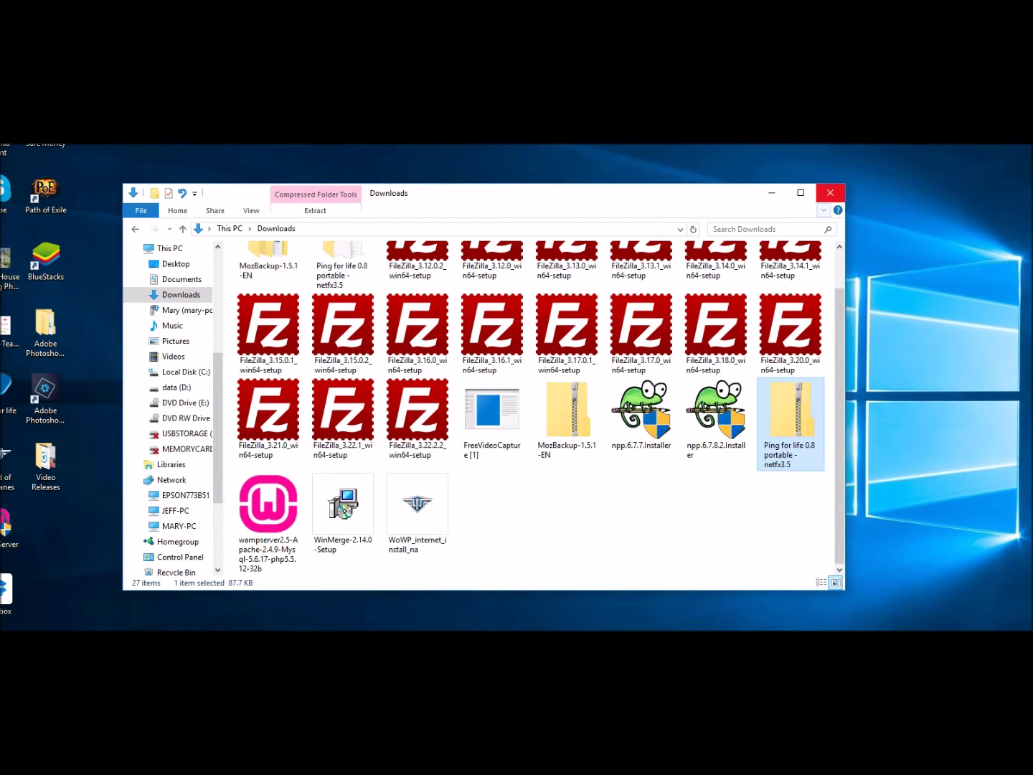
Step: Close Downloads and open a new window on the network computer's shared folders
left_click(830, 192)
key("super+e")
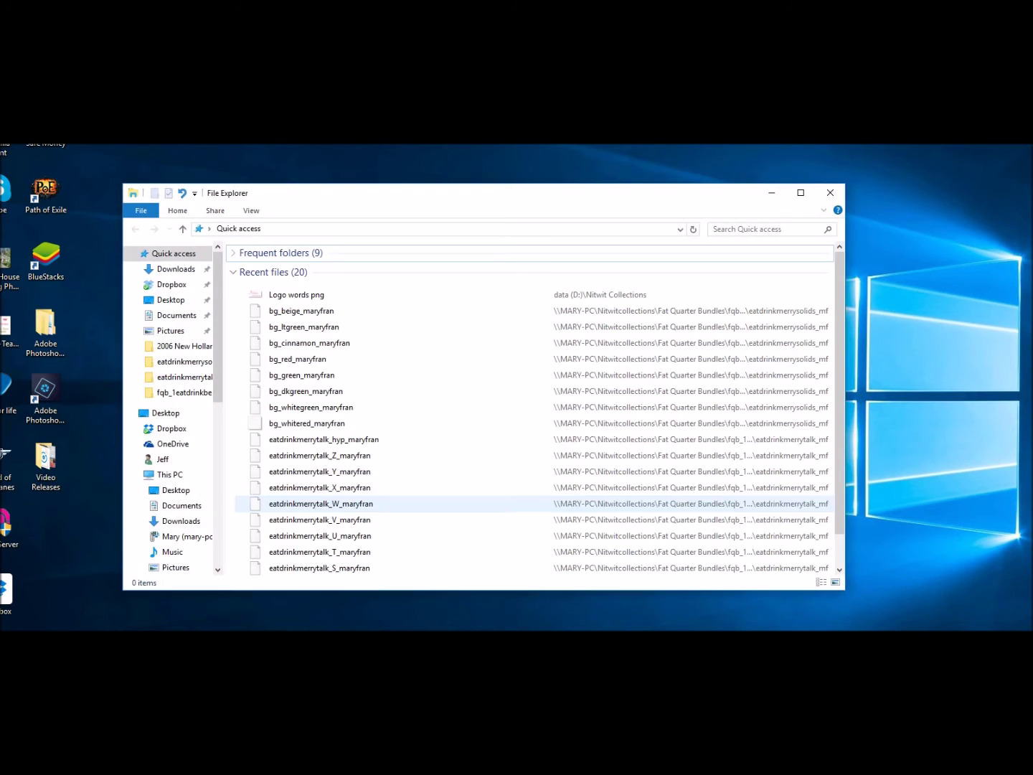
scroll(172, 409, "down", 3)
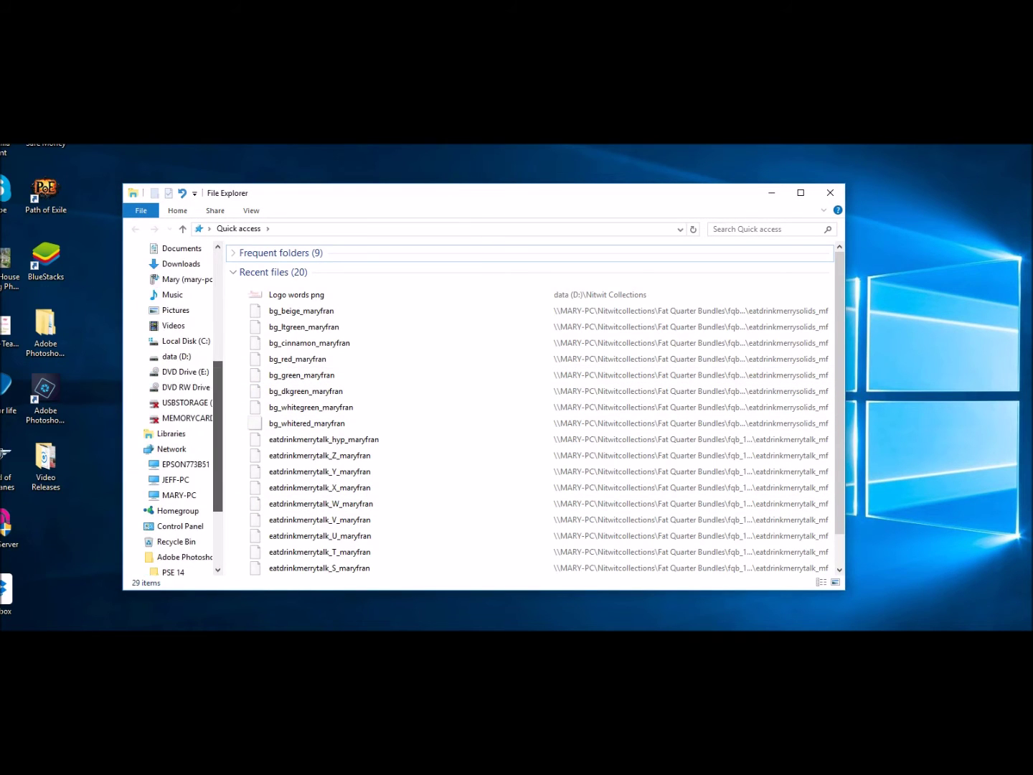
left_click(178, 464)
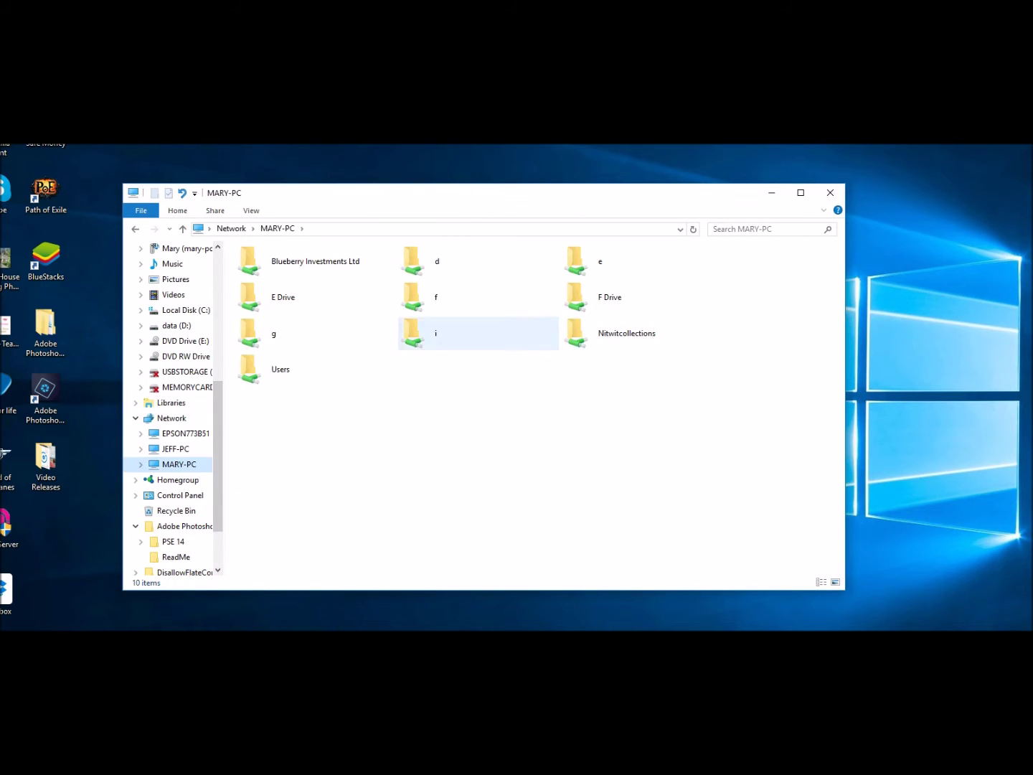
Step: Navigate through i, Nitwitcollections and Finished Kits into the 1fqbs folder
double_click(430, 333)
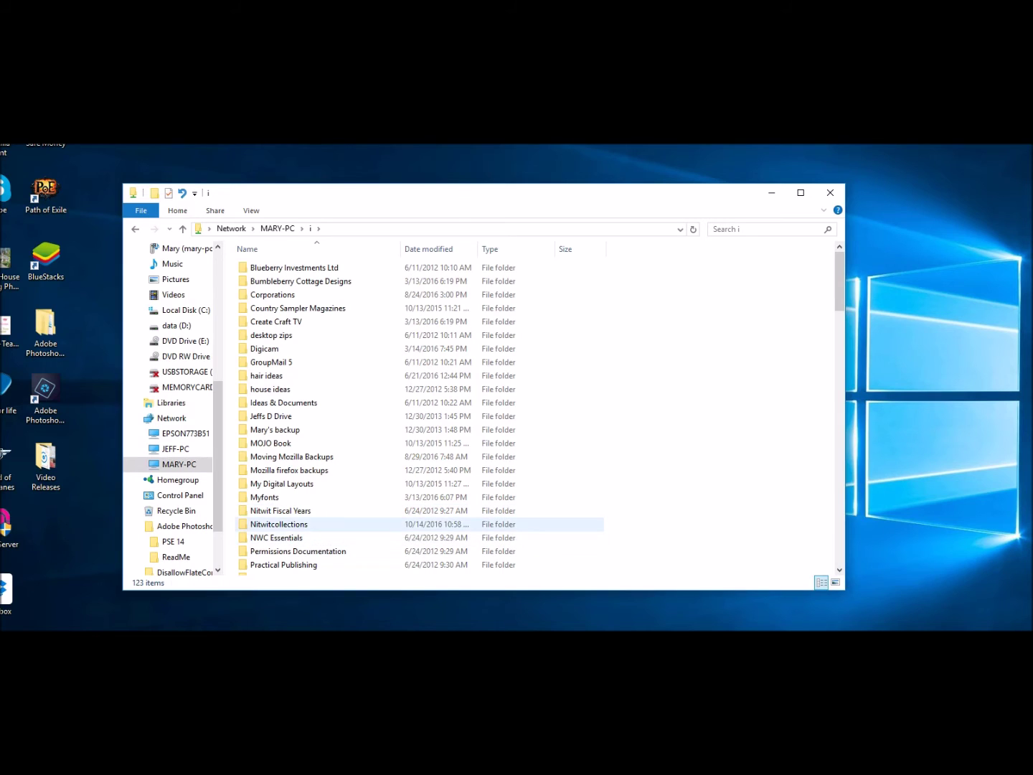
double_click(430, 523)
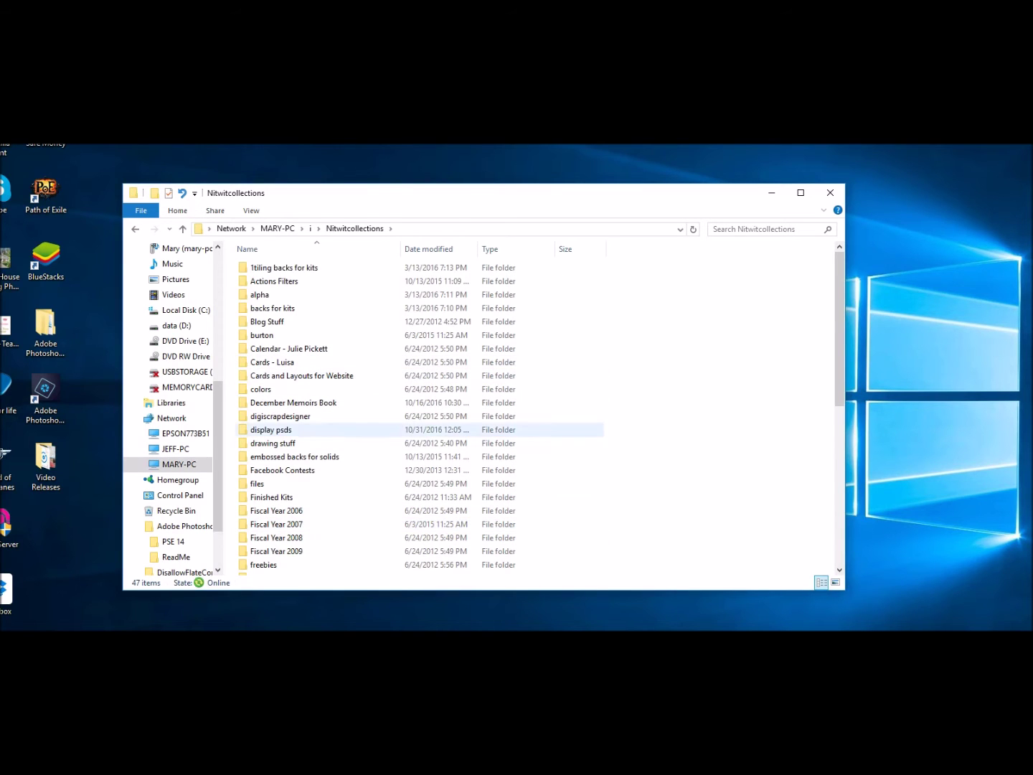
double_click(323, 497)
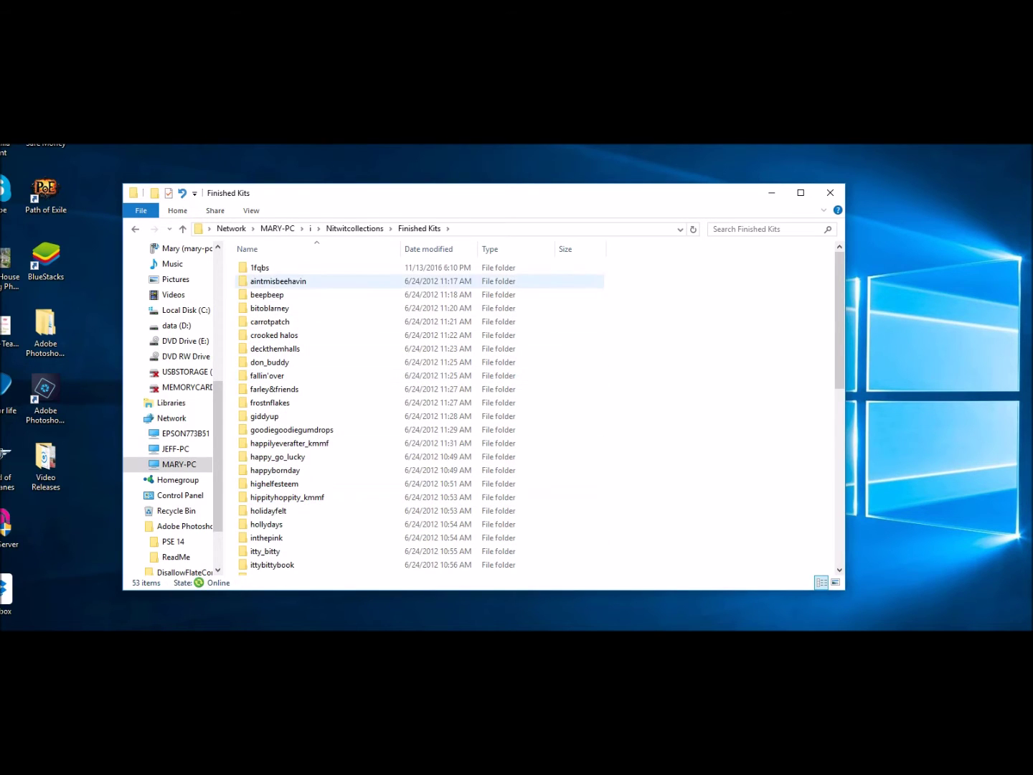
left_click(323, 267)
double_click(323, 268)
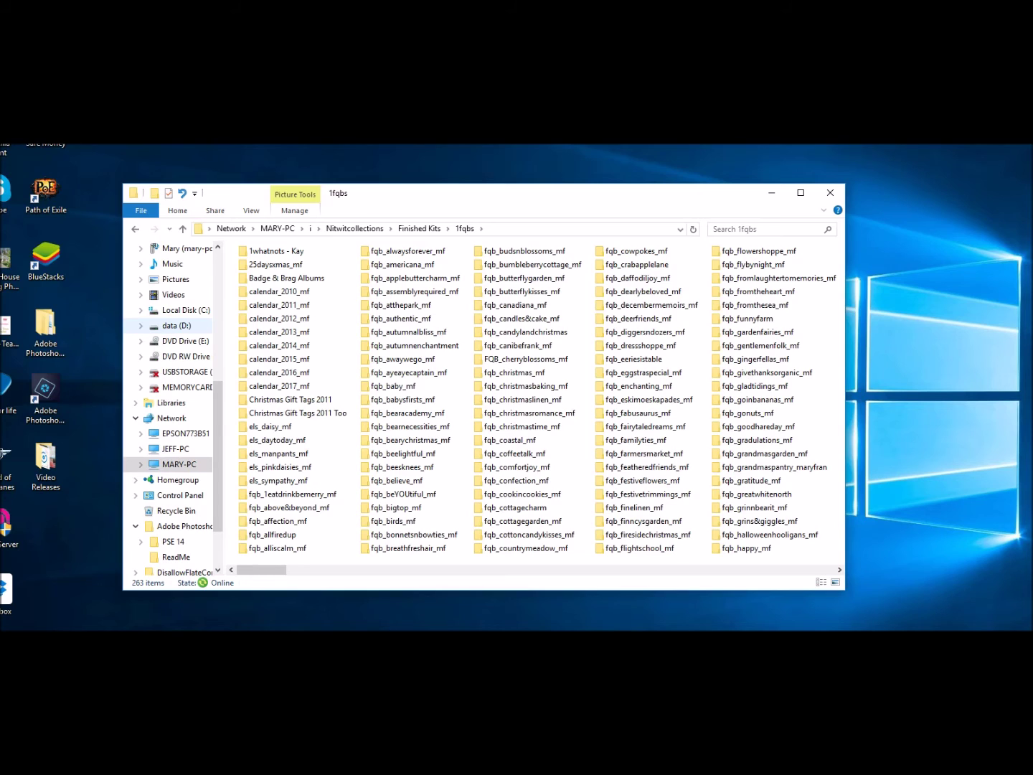
left_click(176, 325)
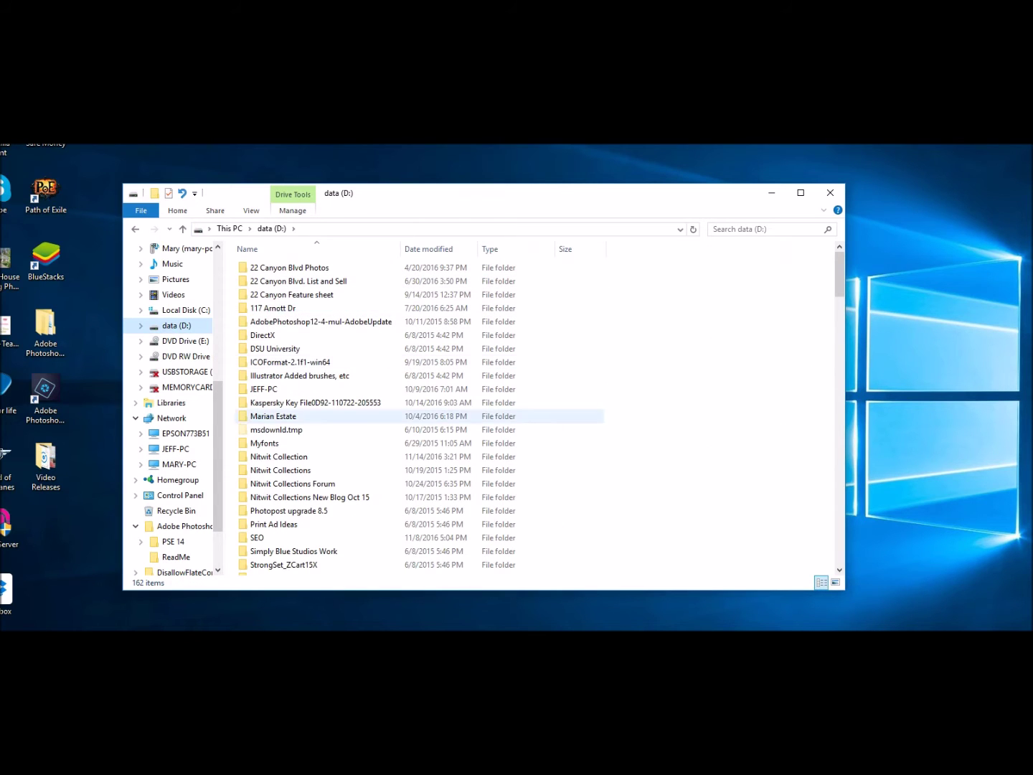
left_click(279, 456)
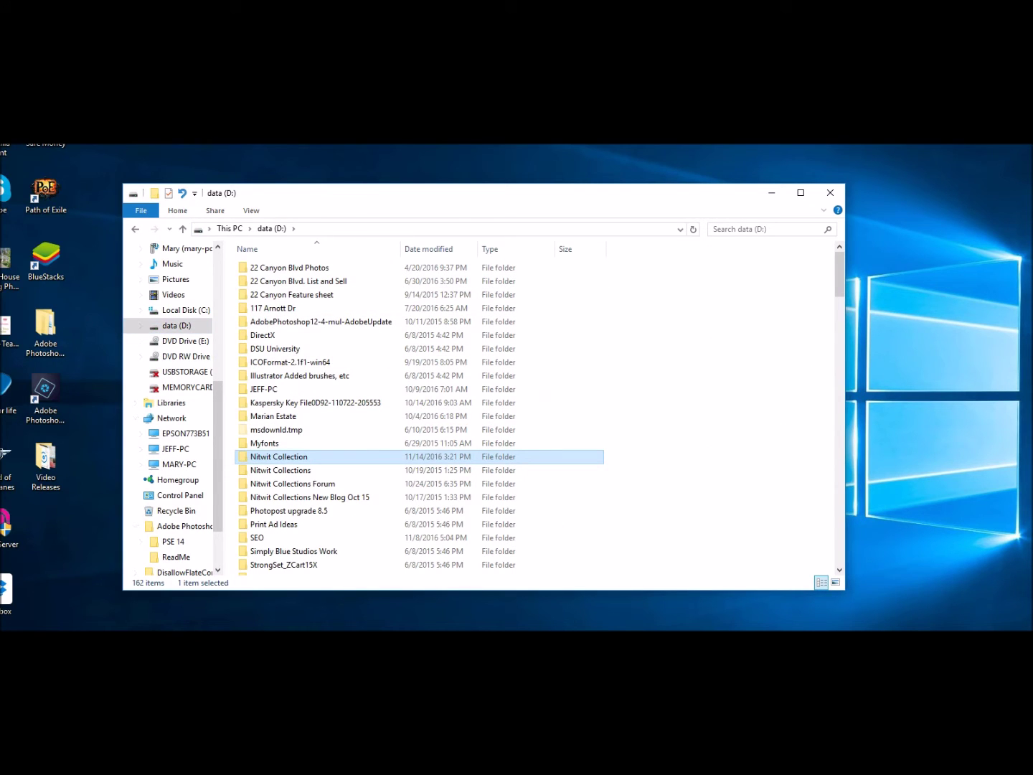
left_click(134, 228)
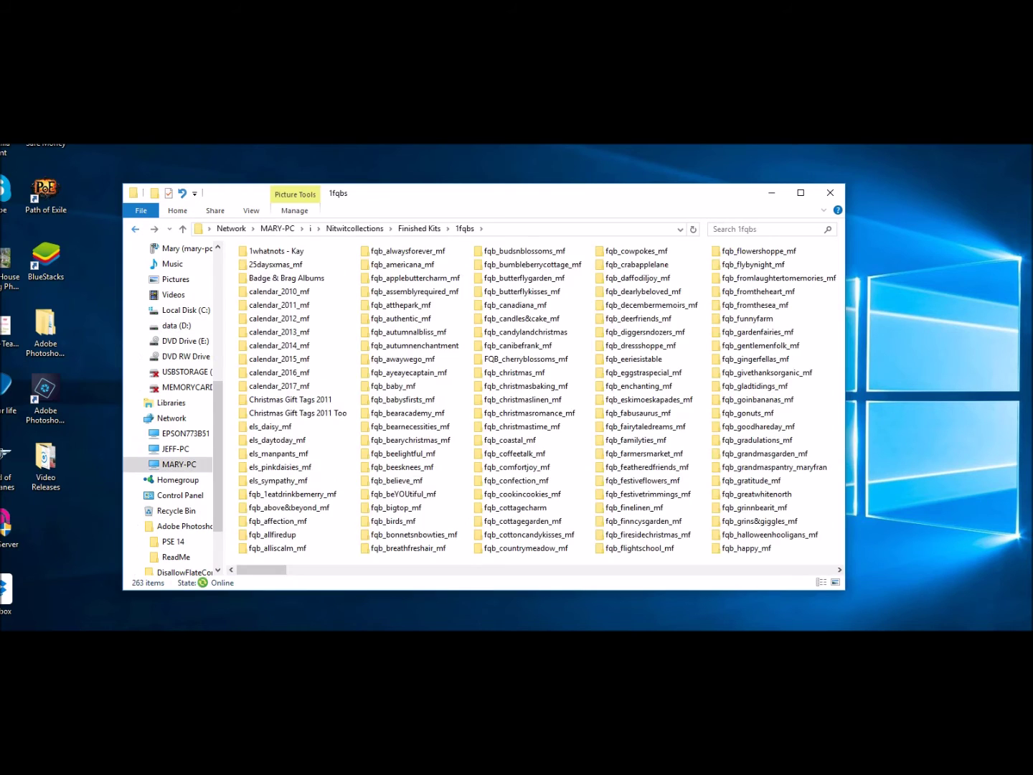
left_click(134, 228)
left_click(154, 228)
mouse_move(397, 480)
double_click(277, 547)
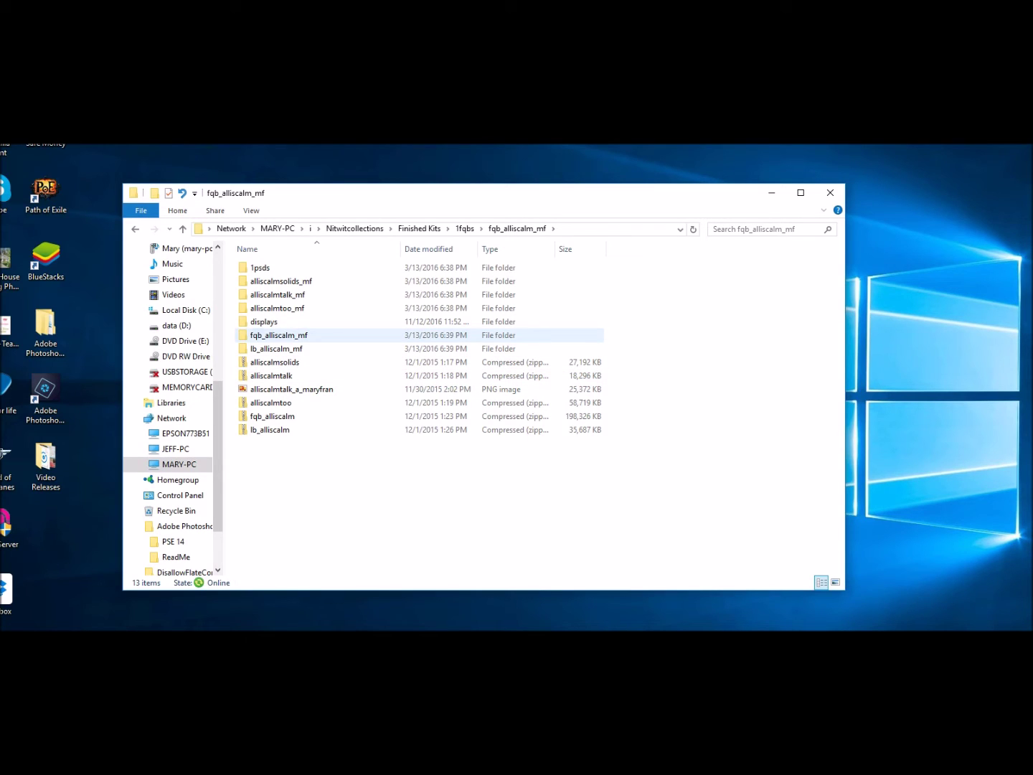
double_click(279, 335)
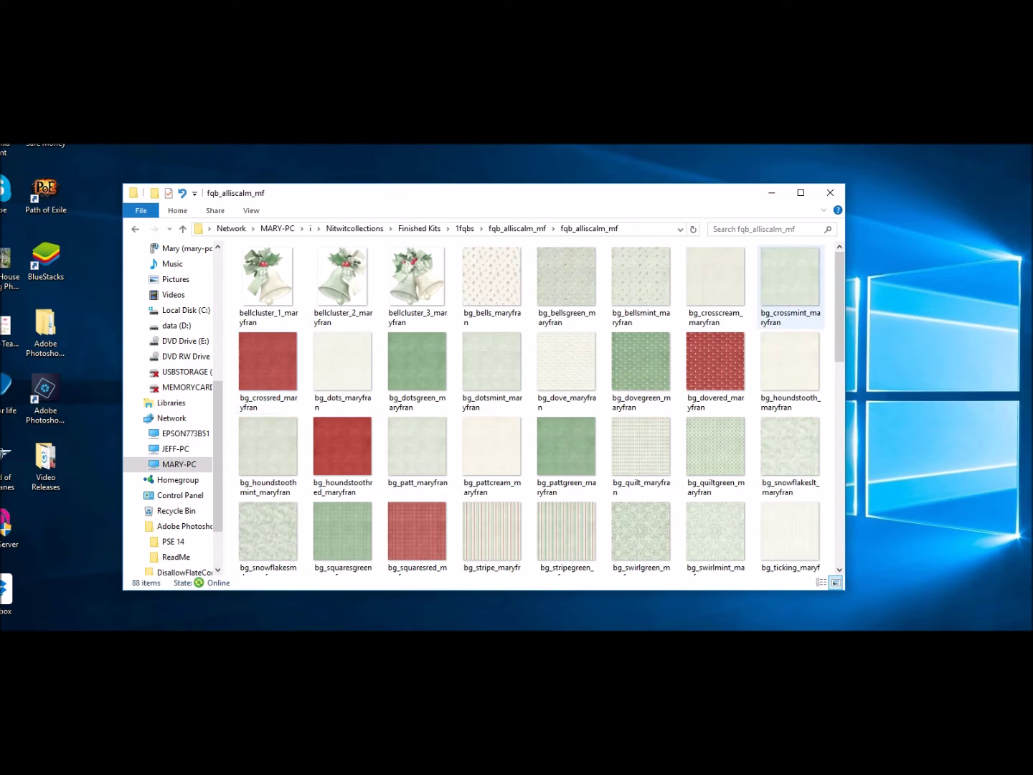
scroll(706, 332, "down", 6)
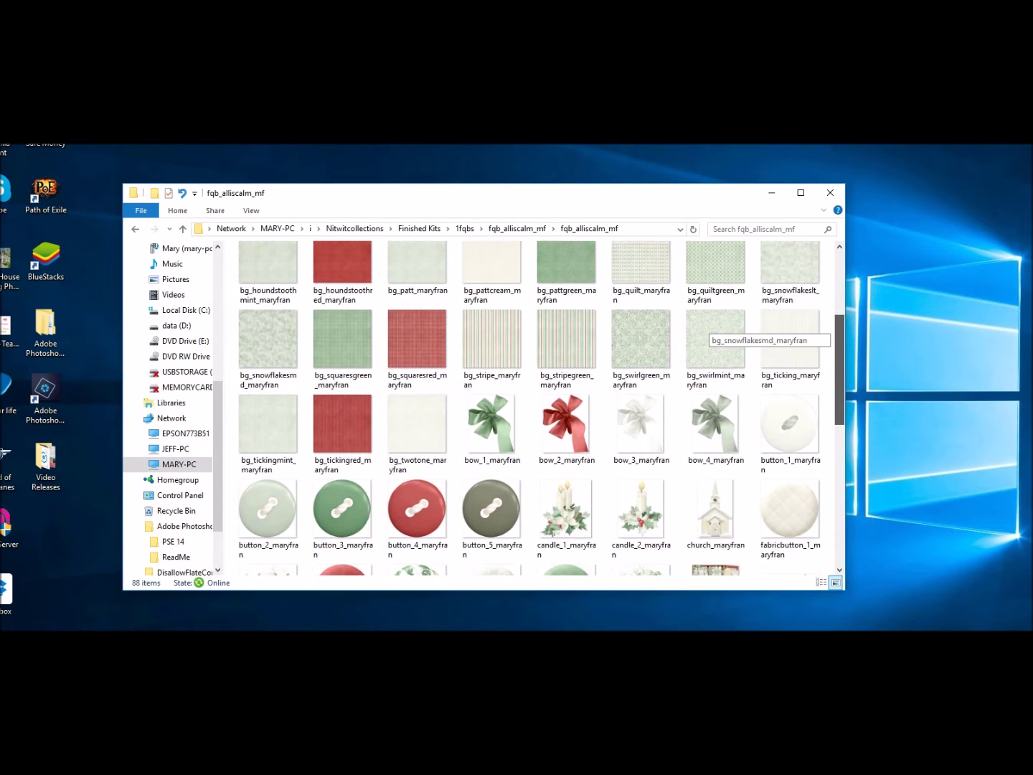
scroll(706, 331, "down", 2)
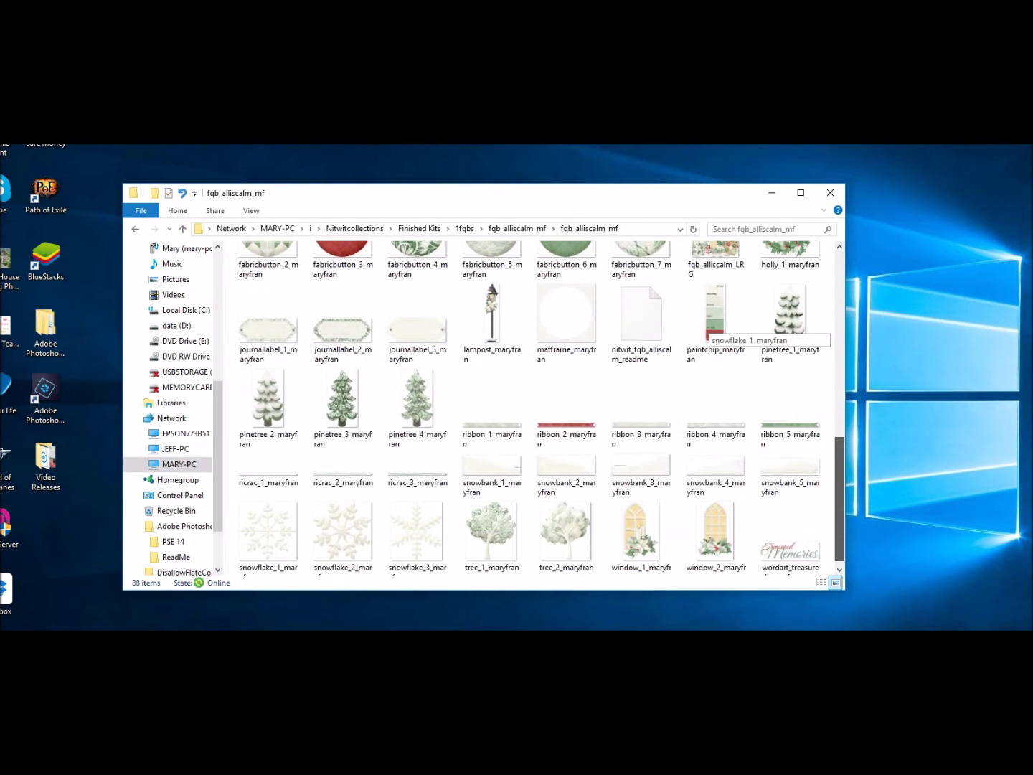
scroll(707, 332, "up", 8)
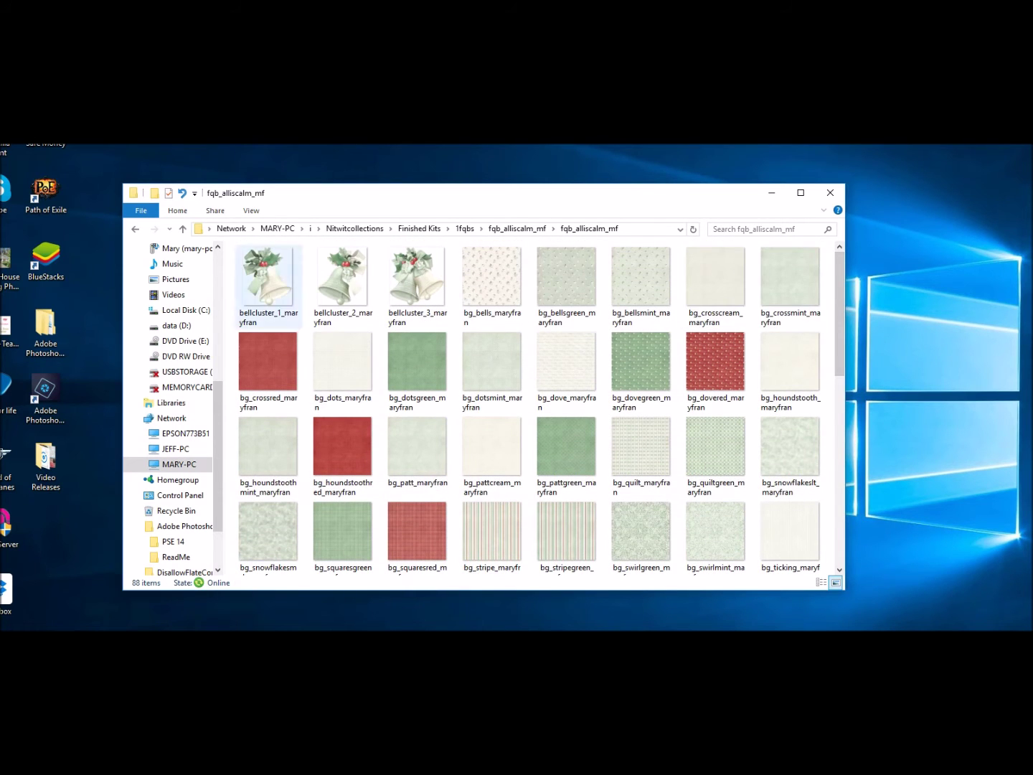
left_click(135, 229)
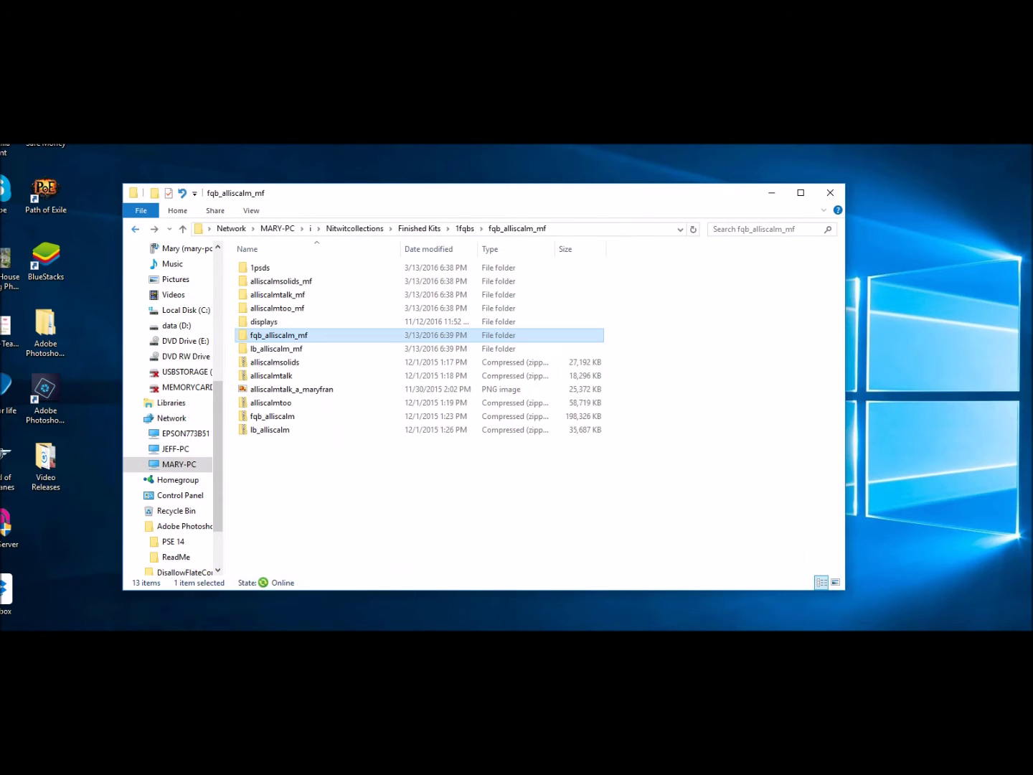
left_click(135, 229)
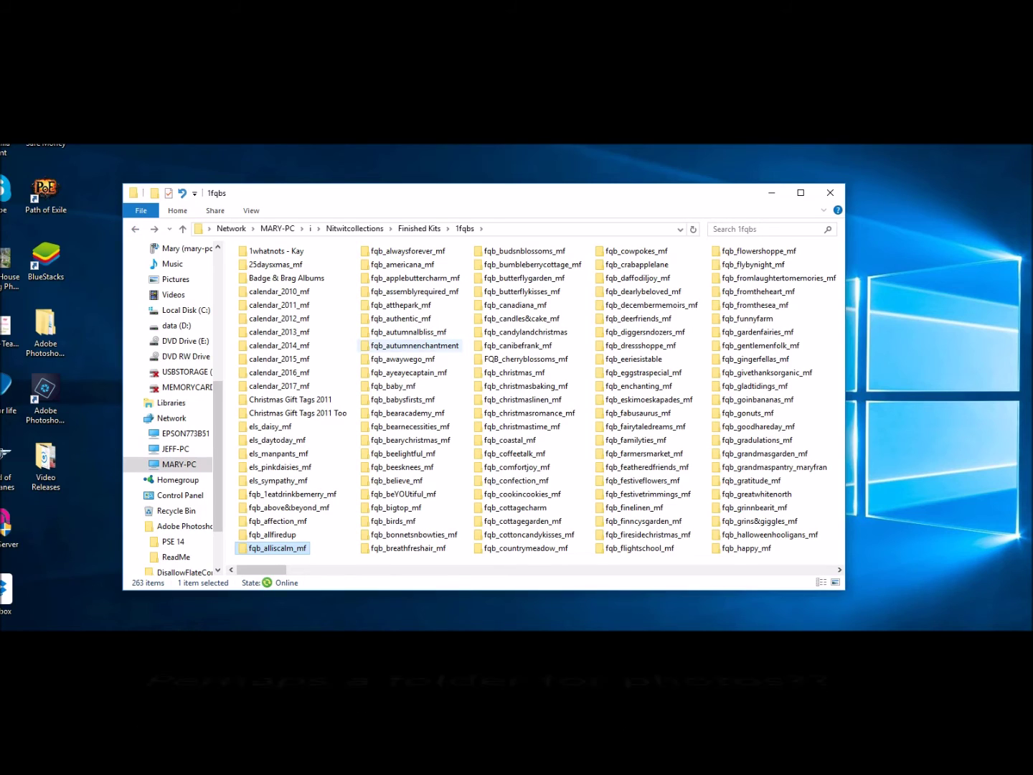
Step: Check the info tips of a few kit folders, then search the 1fqbs folder for 'pink'
mouse_move(420, 346)
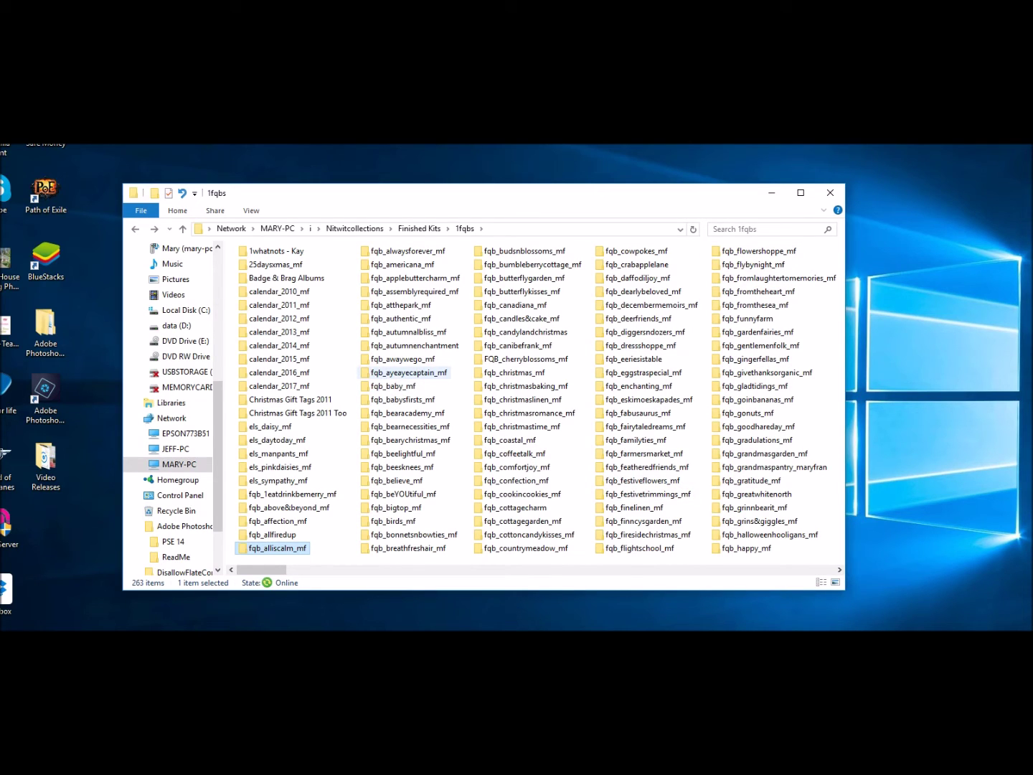
mouse_move(382, 374)
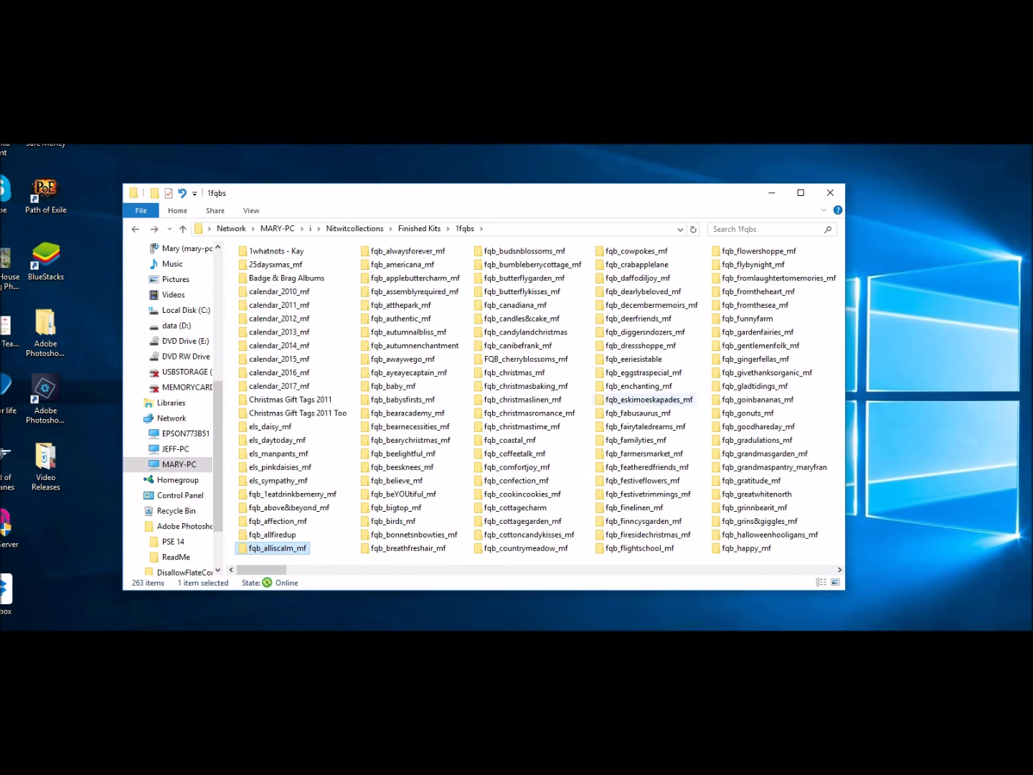
mouse_move(642, 481)
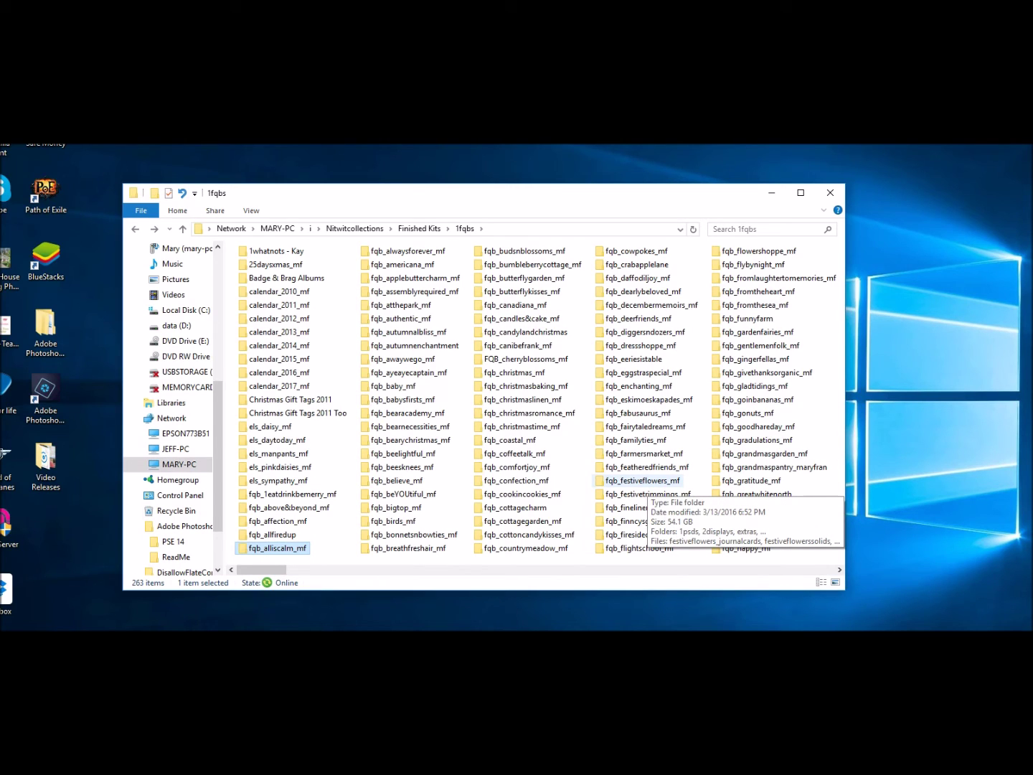
key("ctrl+f")
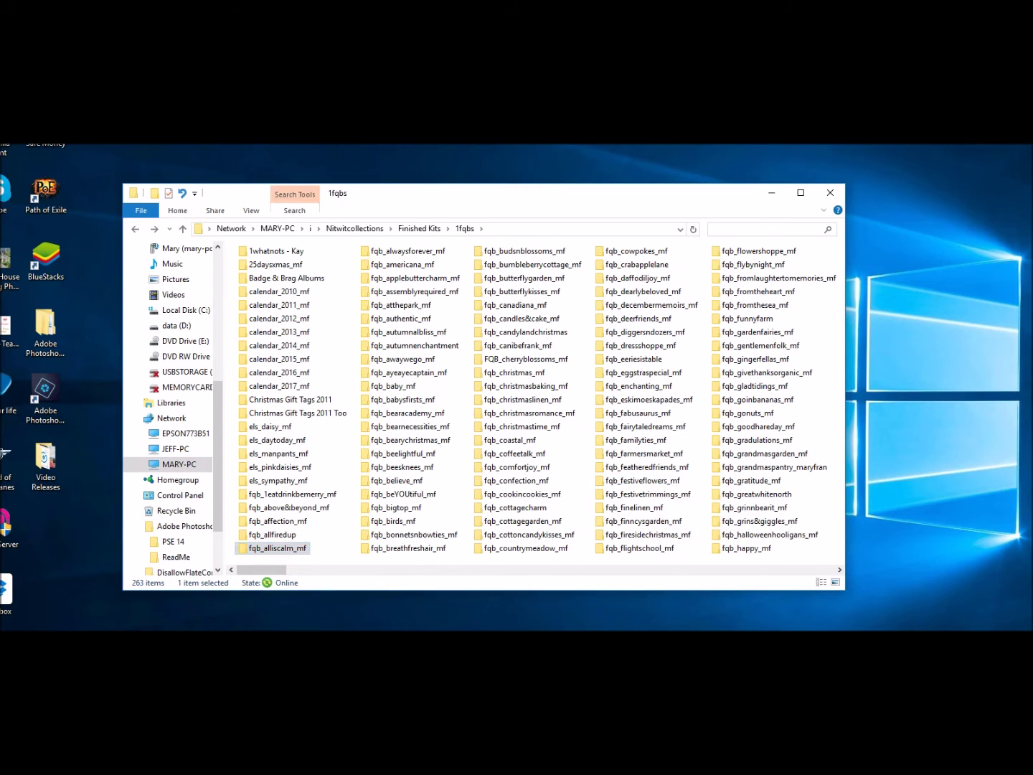
type("p")
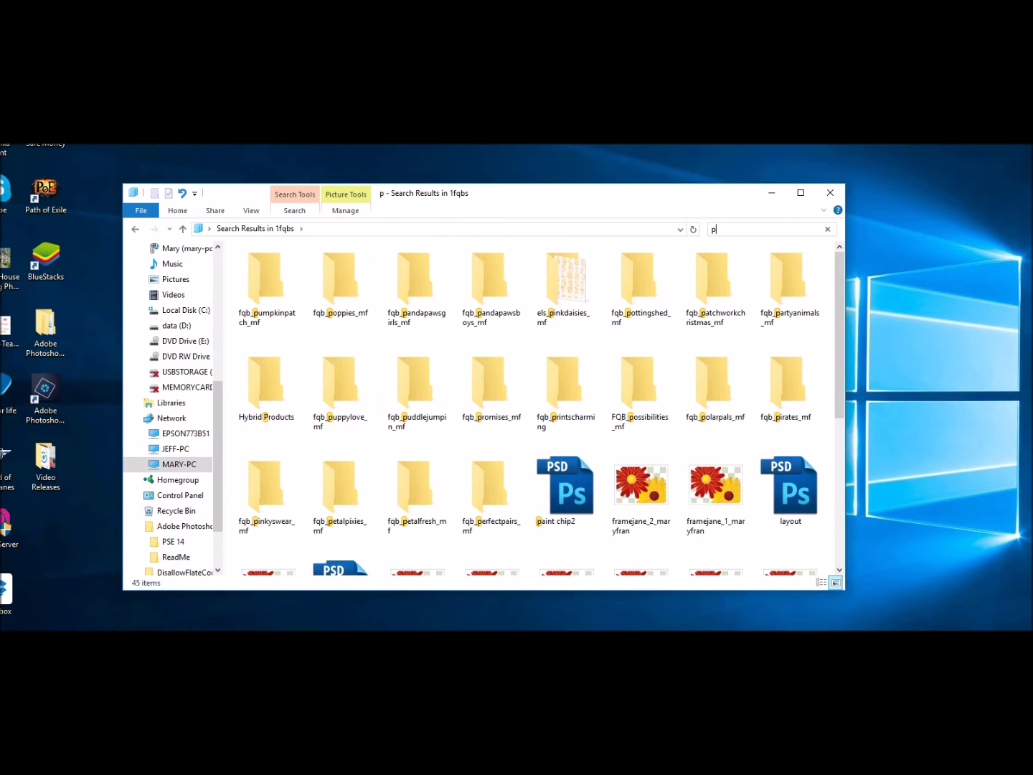
type("ink")
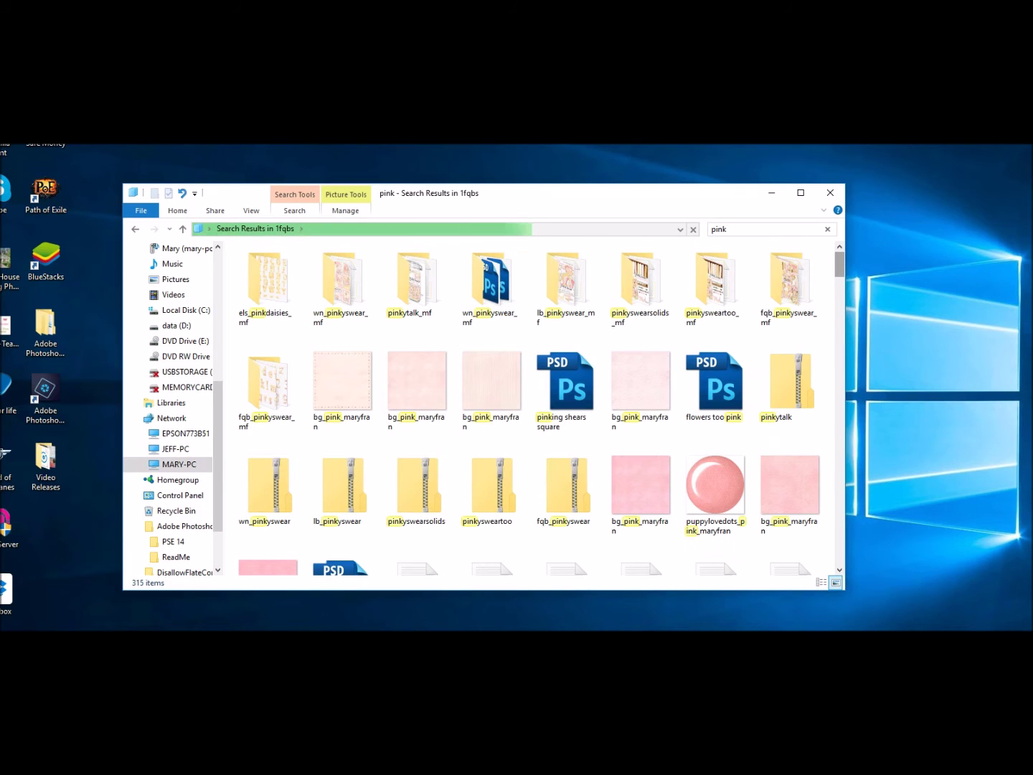
Step: Scroll through the 'pink' search results, then close the File Explorer window
scroll(538, 405, "down", 3)
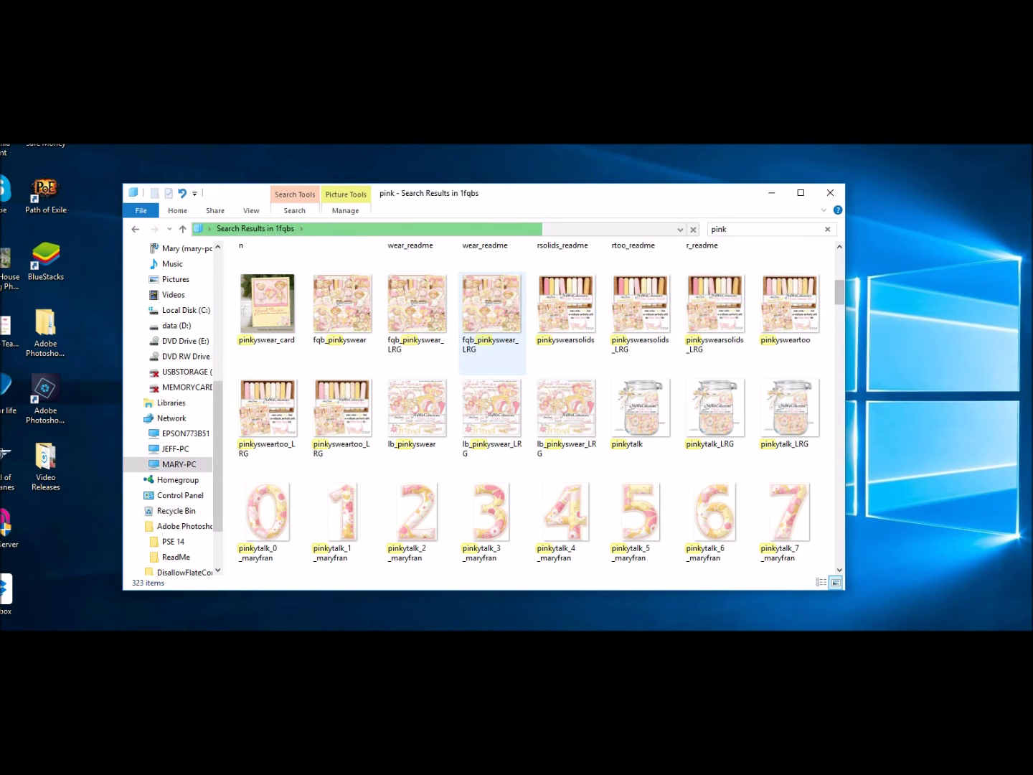
scroll(538, 406, "down", 3)
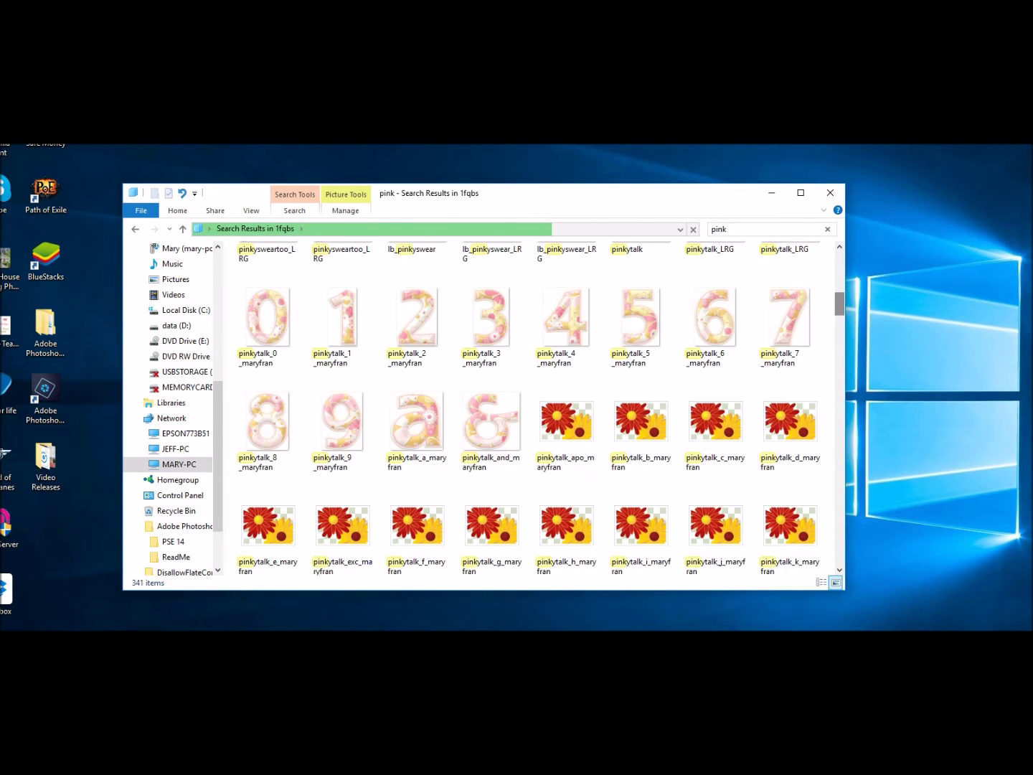
scroll(646, 387, "down", 6)
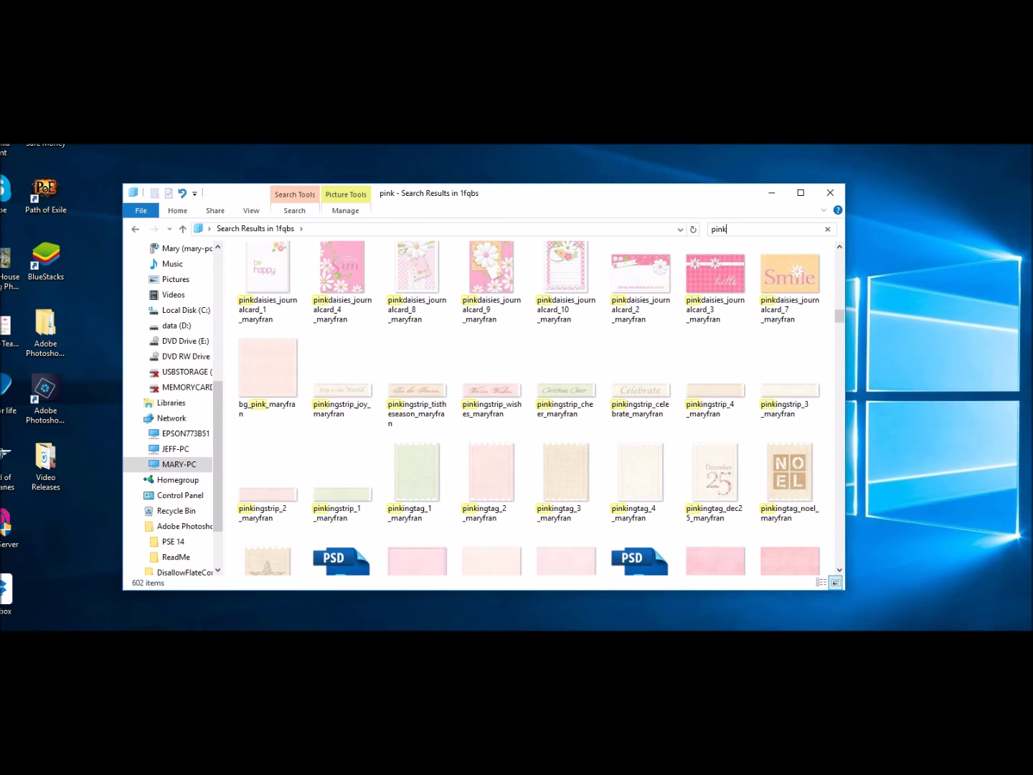
left_click(830, 193)
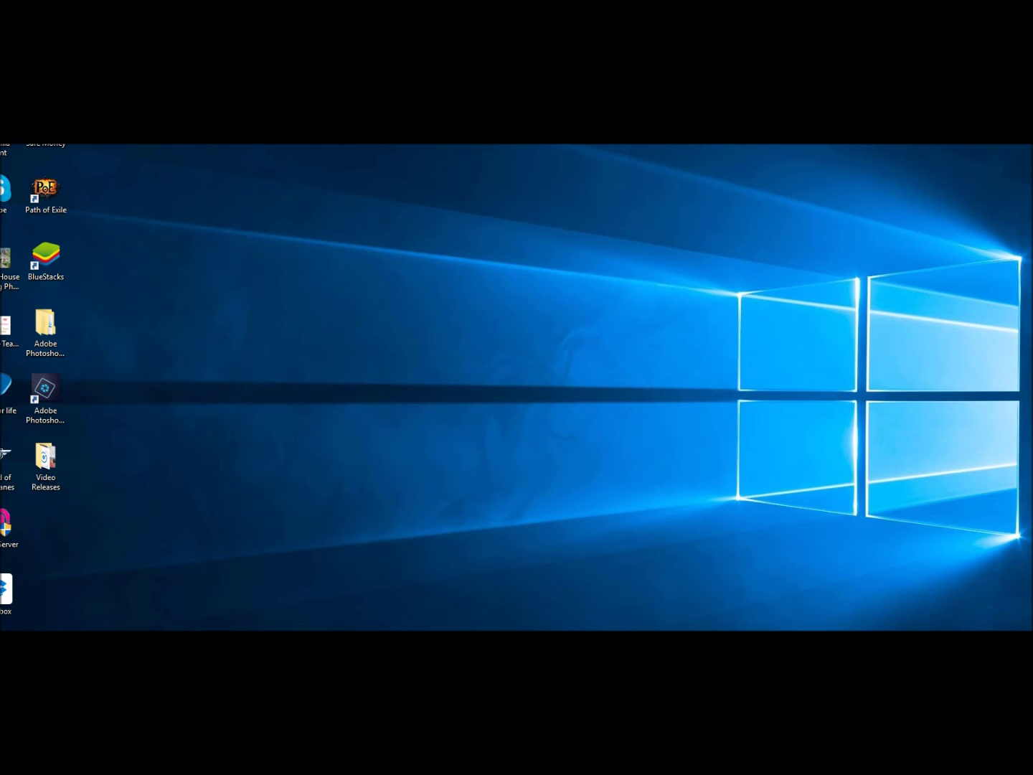
Step: Open a new File Explorer window on data (D:), listing its 162 items
key("super+e")
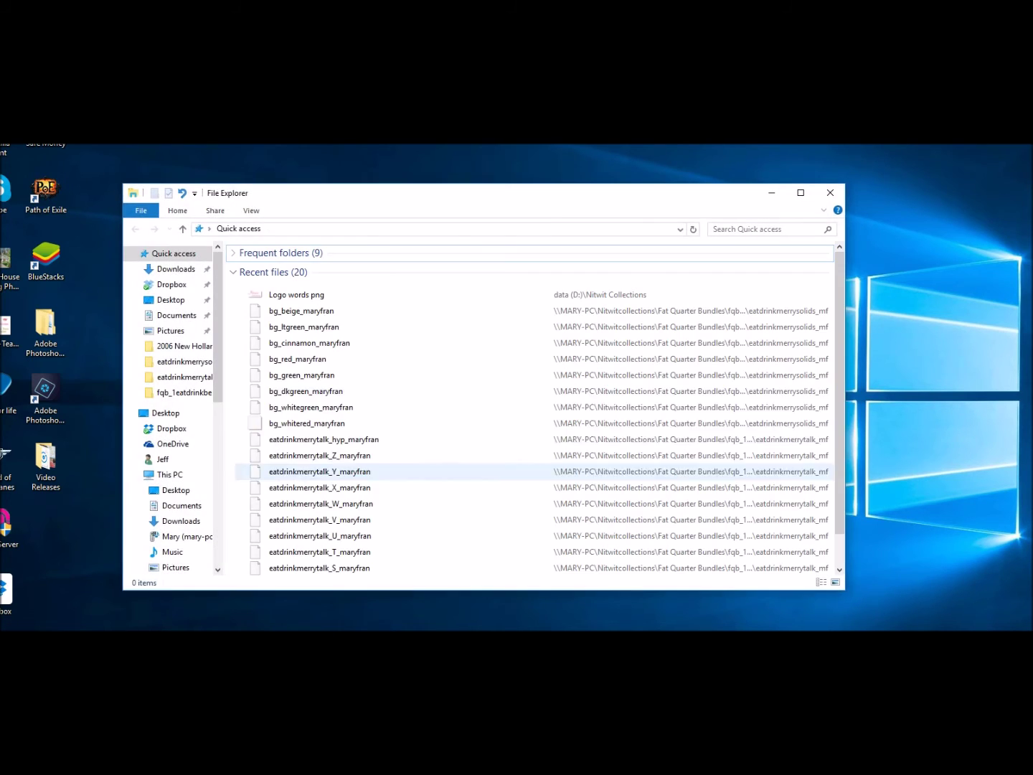
scroll(172, 407, "down", 2)
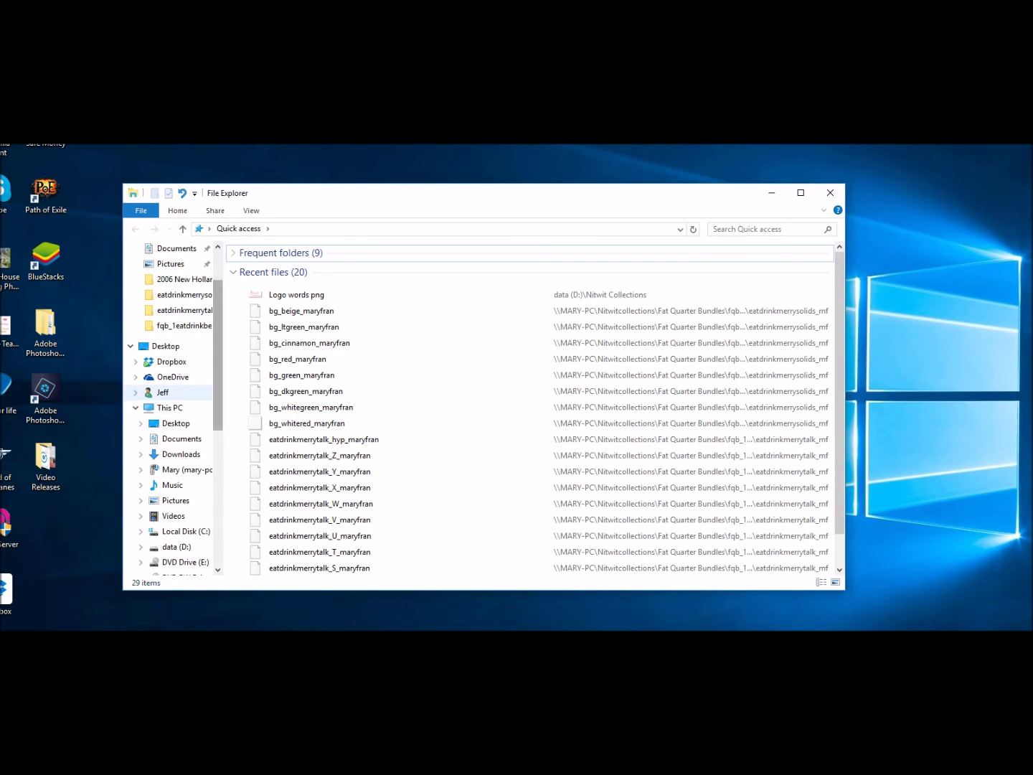
scroll(173, 430, "down", 1)
left_click(177, 469)
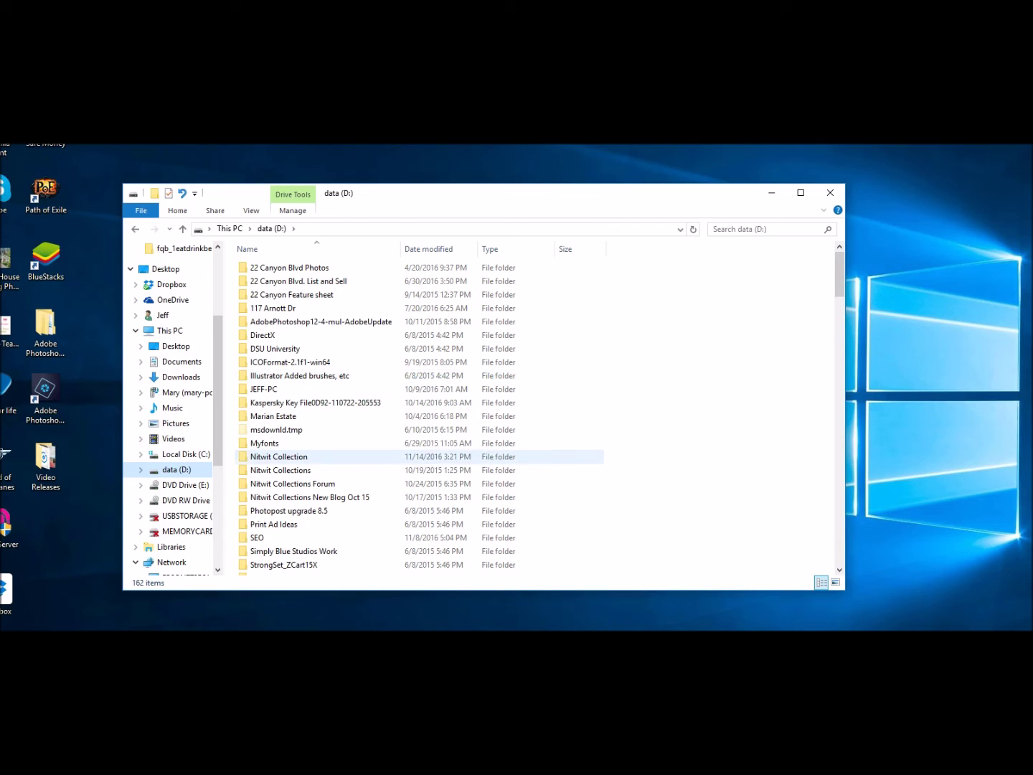
Step: Look inside Nitwit Collections Forum, return to data (D:), then show the 27-item Downloads folder
double_click(292, 483)
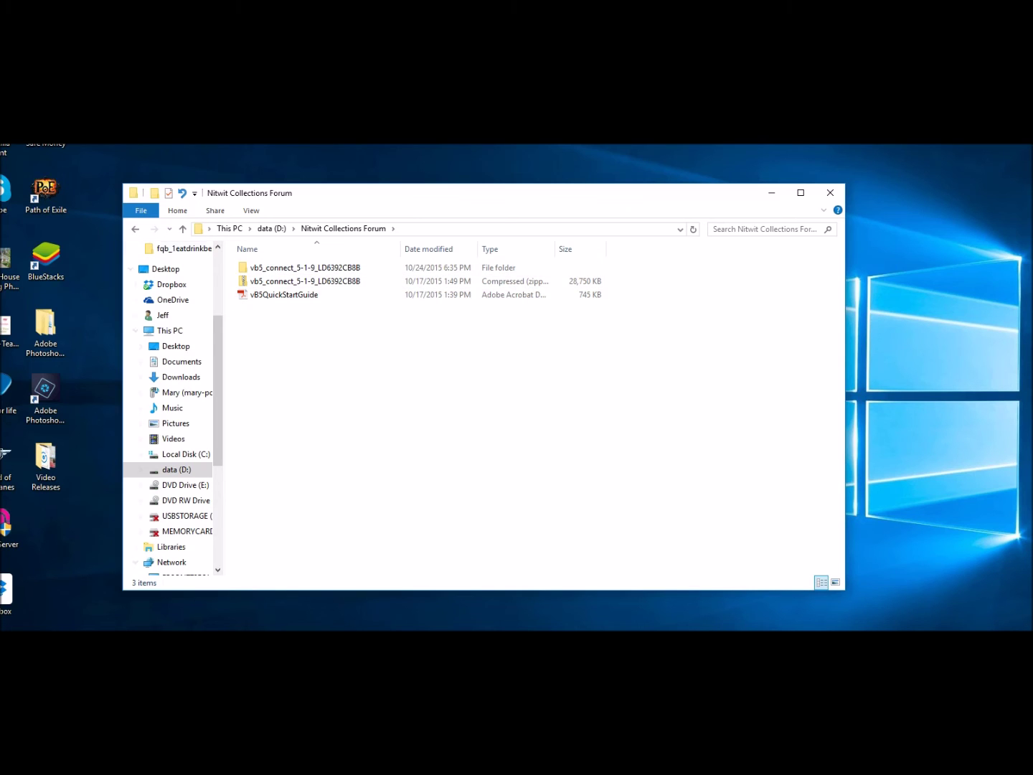
key("BackSpace")
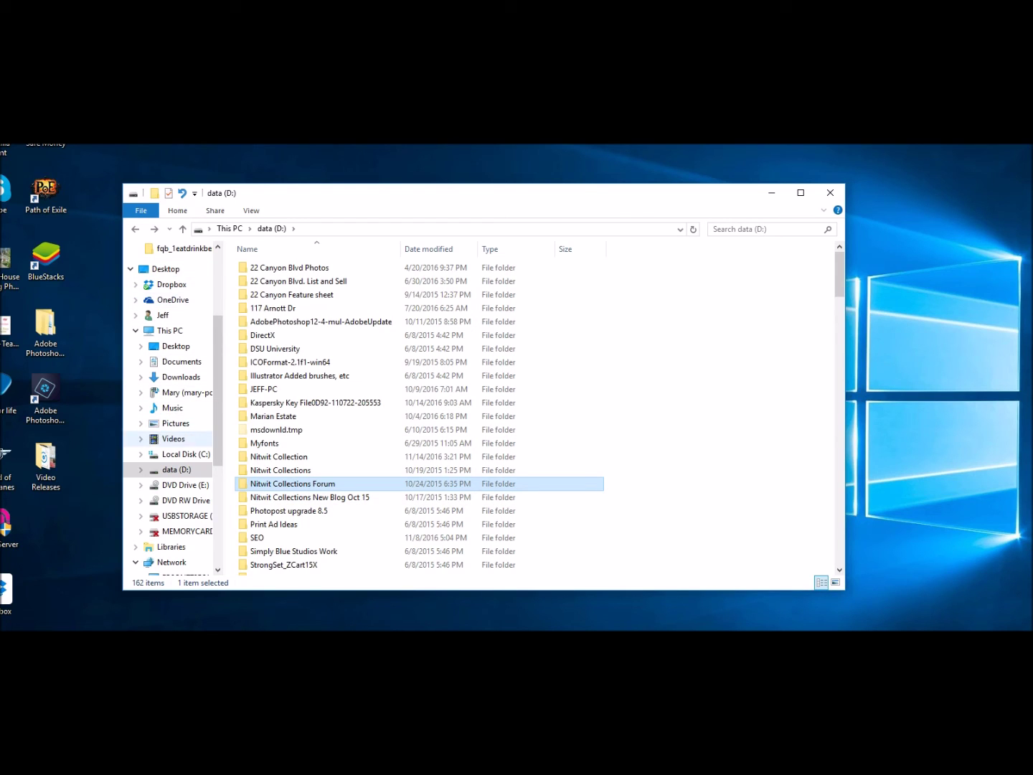
left_click(181, 377)
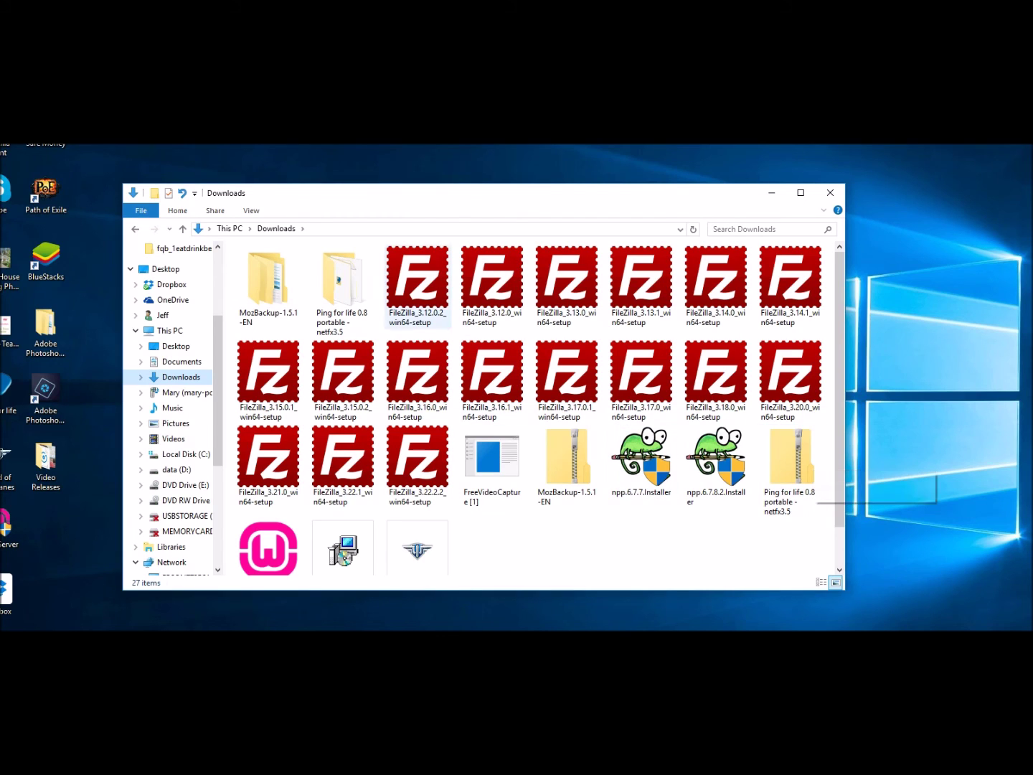
left_click(342, 290)
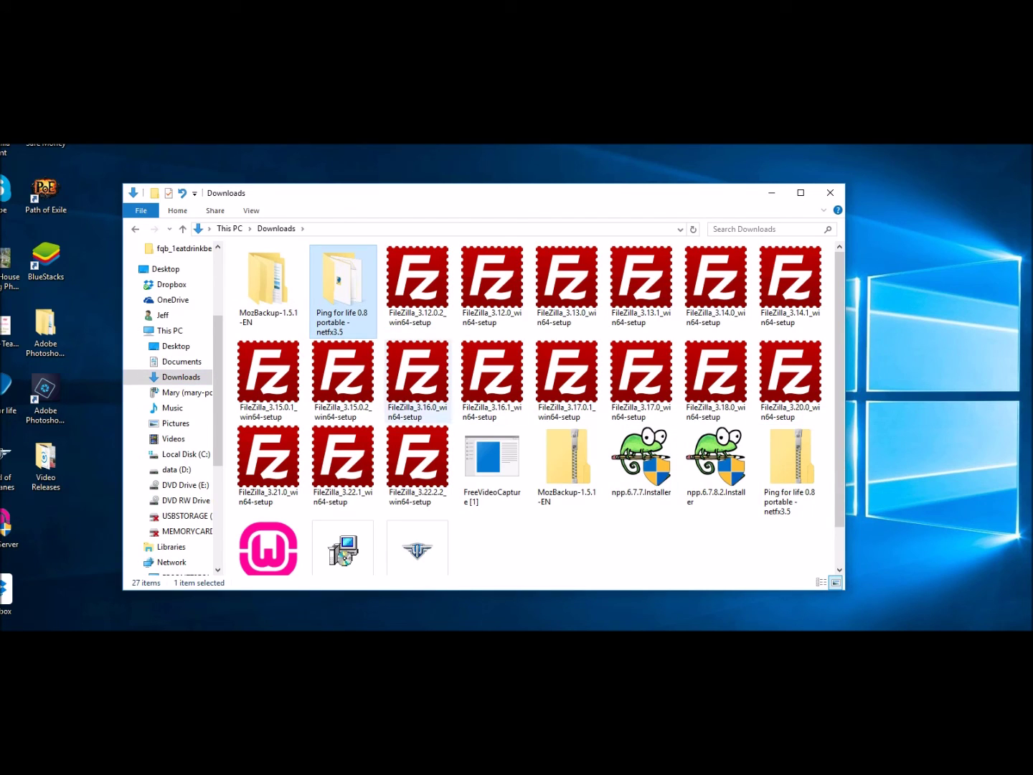
left_click(789, 460)
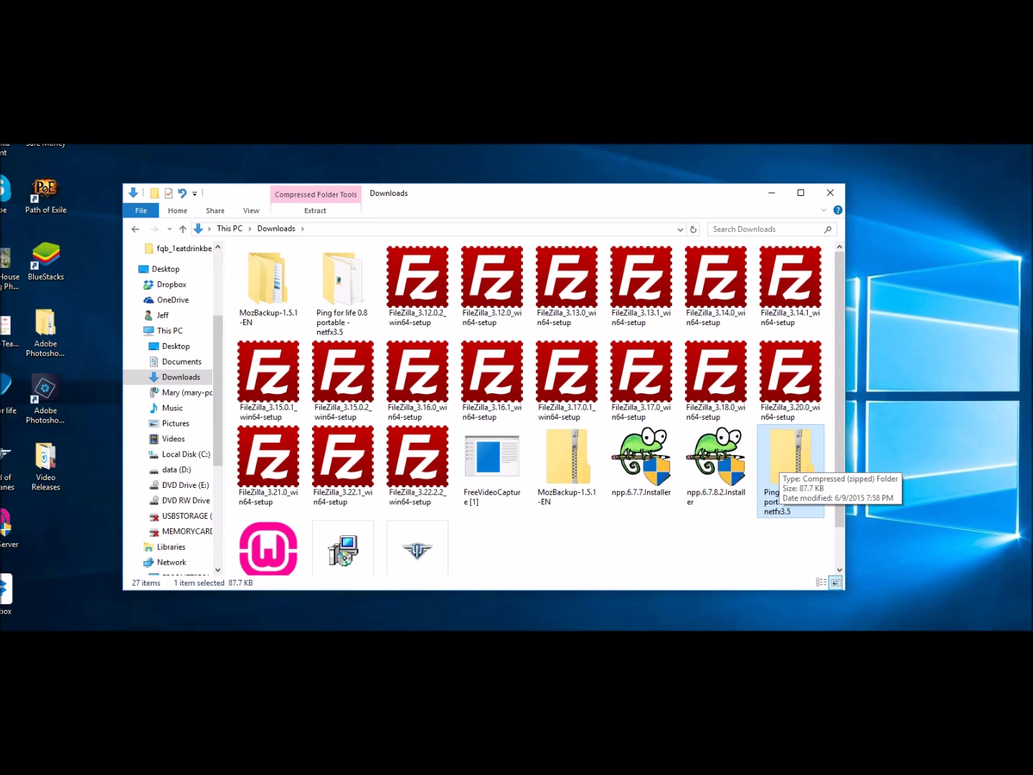
left_click(343, 287)
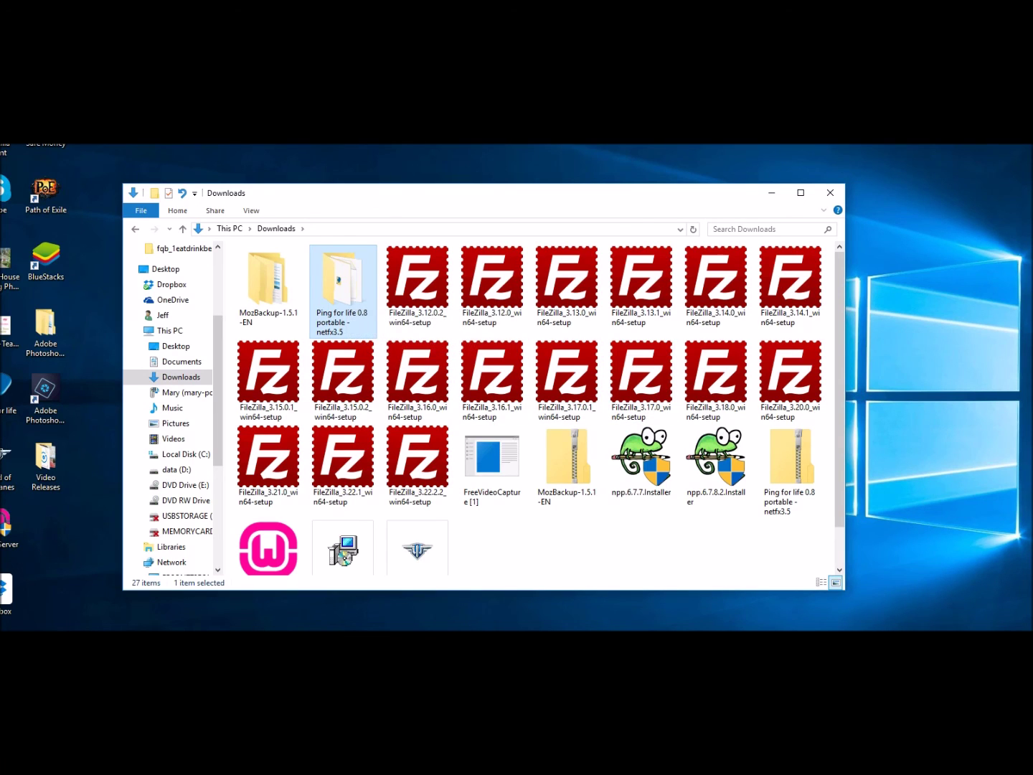
key("Return")
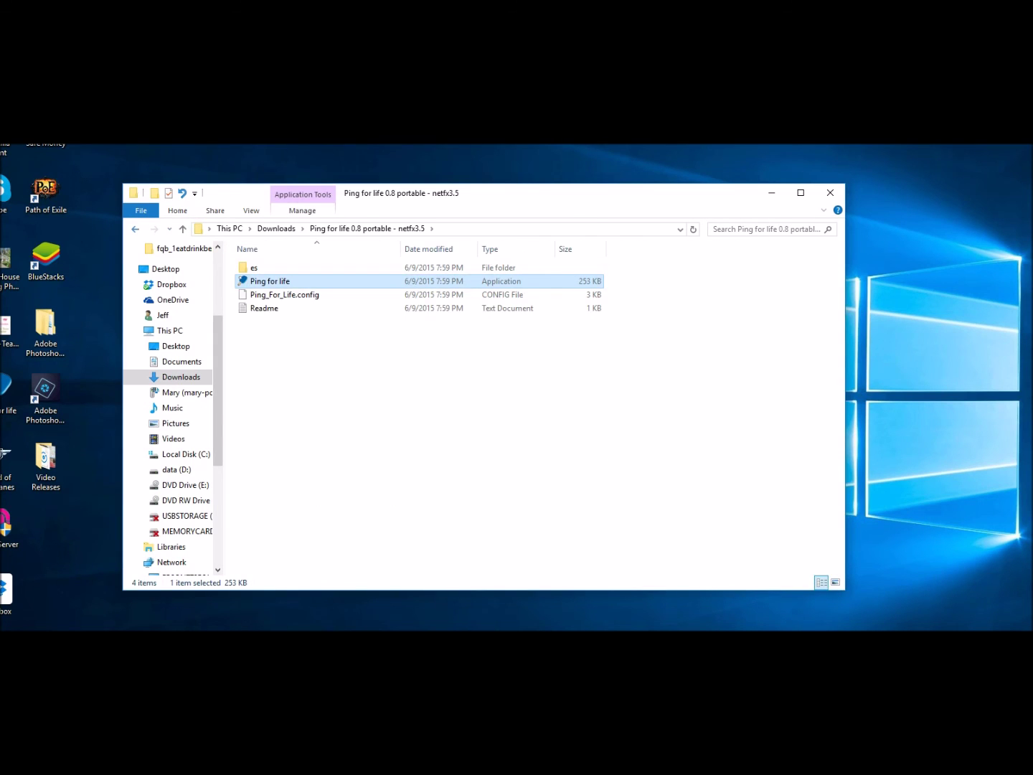
key("BackSpace")
key("p")
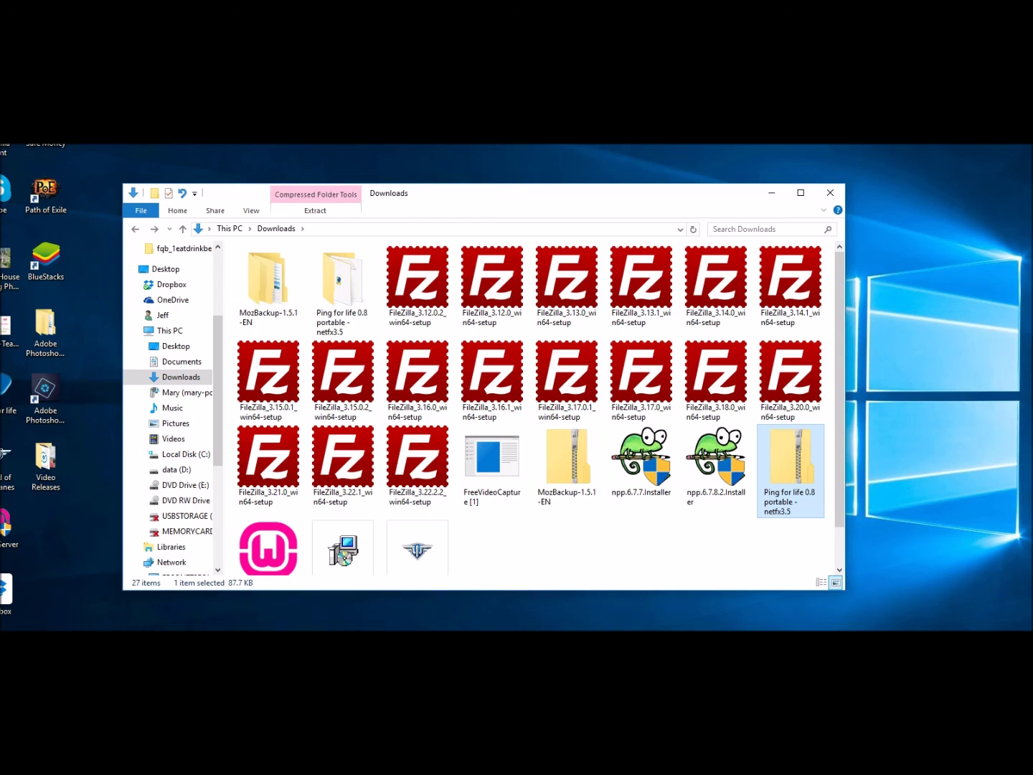
key("n")
key("m")
key("Tab")
Step: Jump to the data (D:) drive in the navigation pane to list its 162 items
type("da")
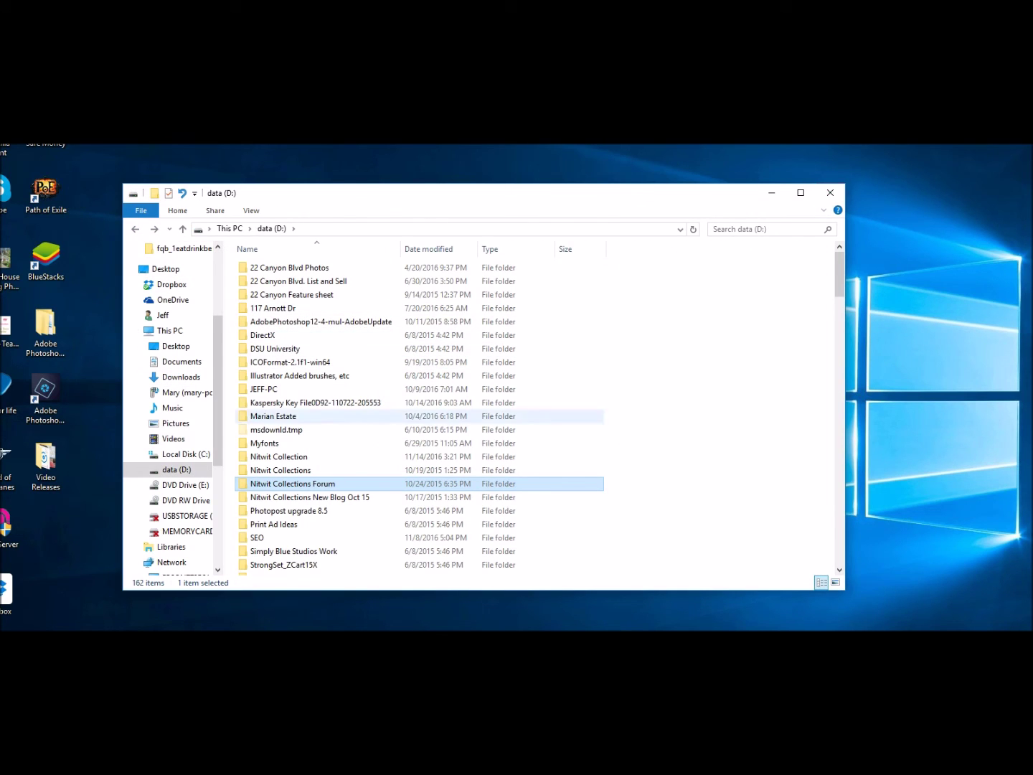
scroll(172, 430, "down", 2)
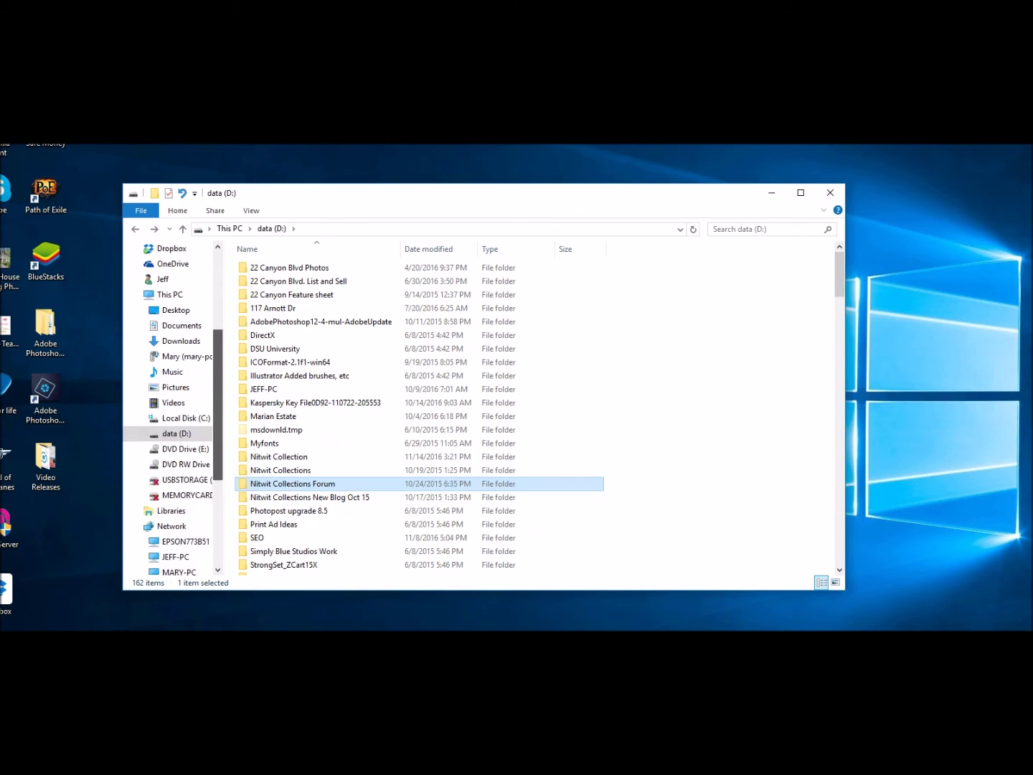